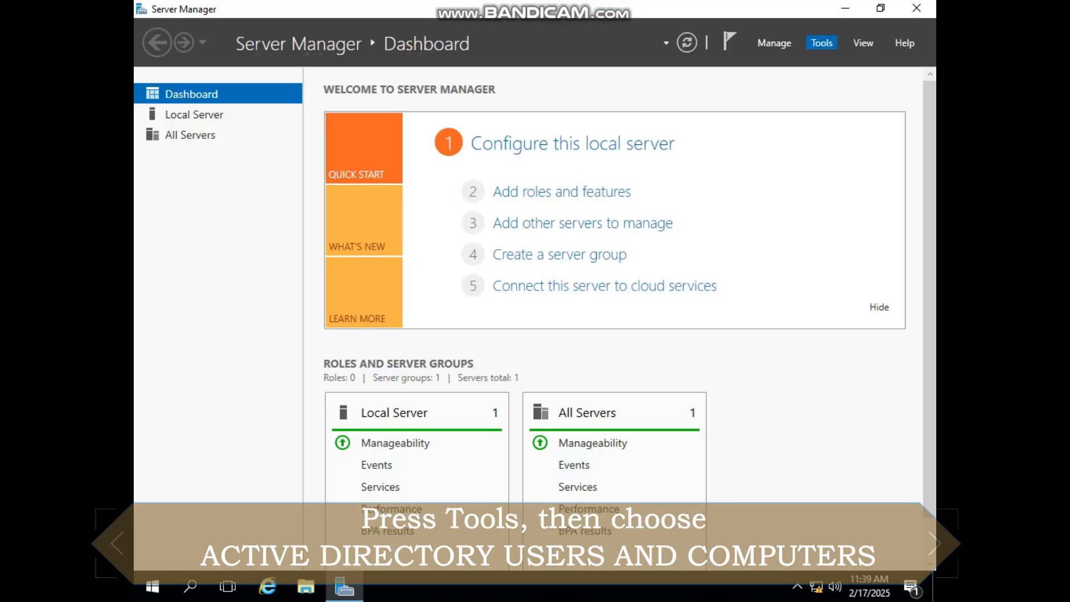
# Open Active Directory Users and Computers and select the domain in the tree
pyautogui.click(822, 43)
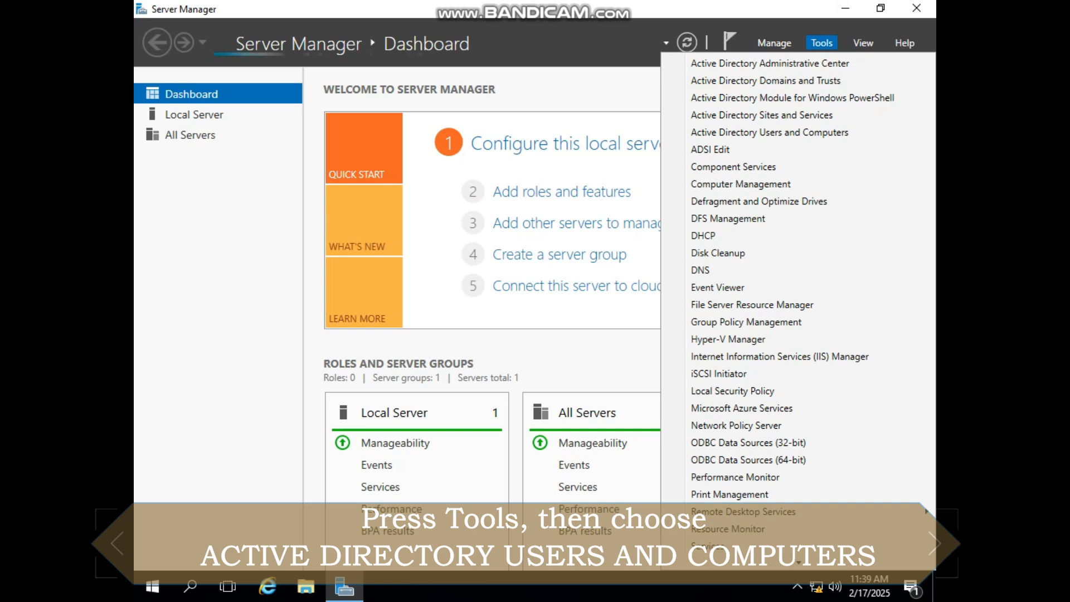
pyautogui.click(770, 132)
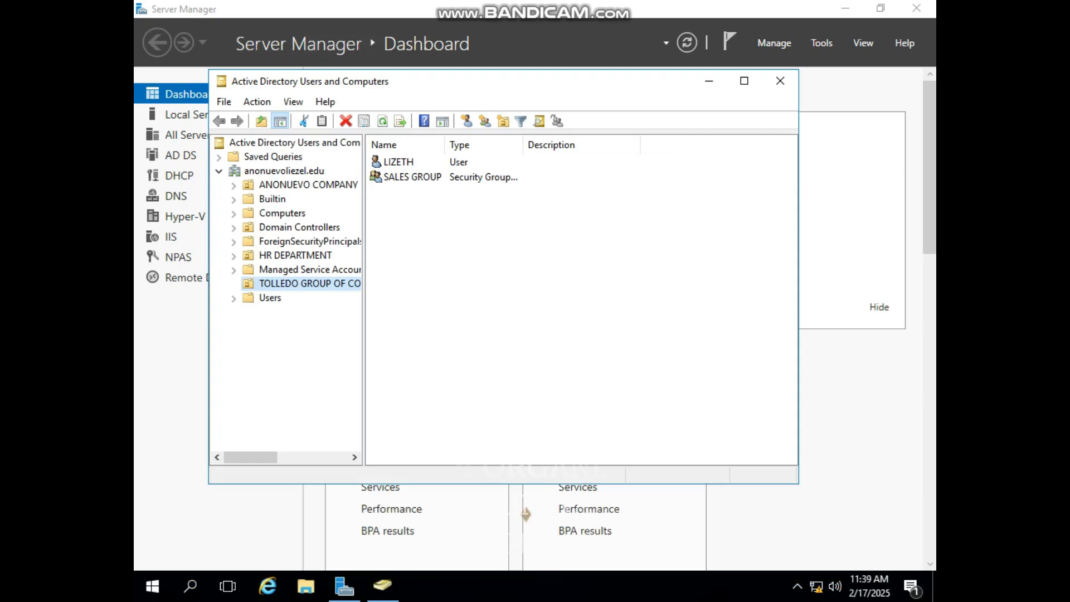
pyautogui.click(219, 171)
pyautogui.click(219, 172)
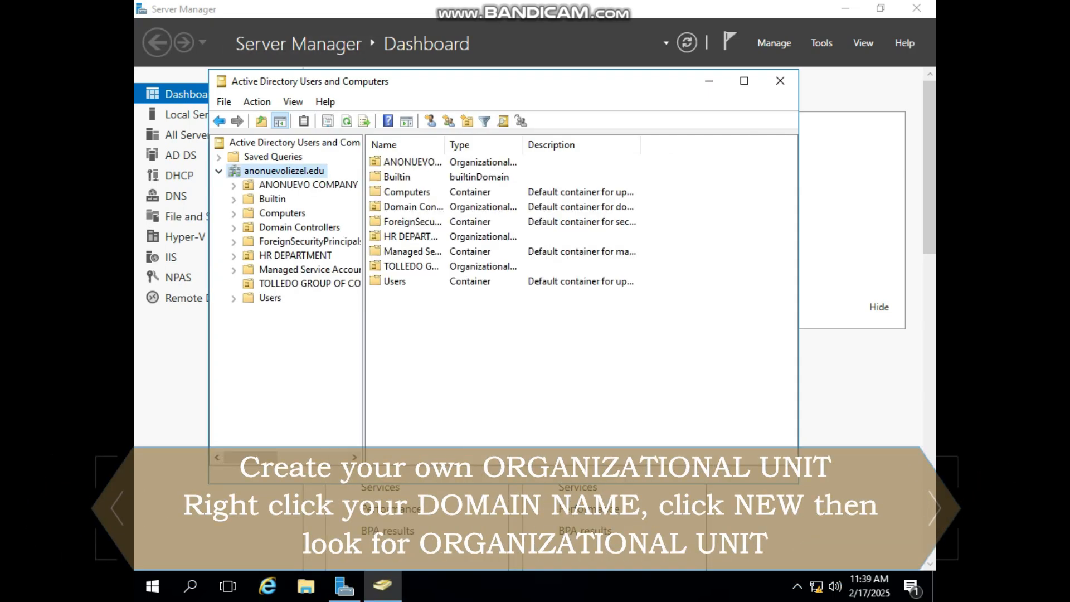
# Create an organizational unit named OLLIE COMPANY directly under the domain
pyautogui.rightClick(286, 171)
pyautogui.click(324, 286)
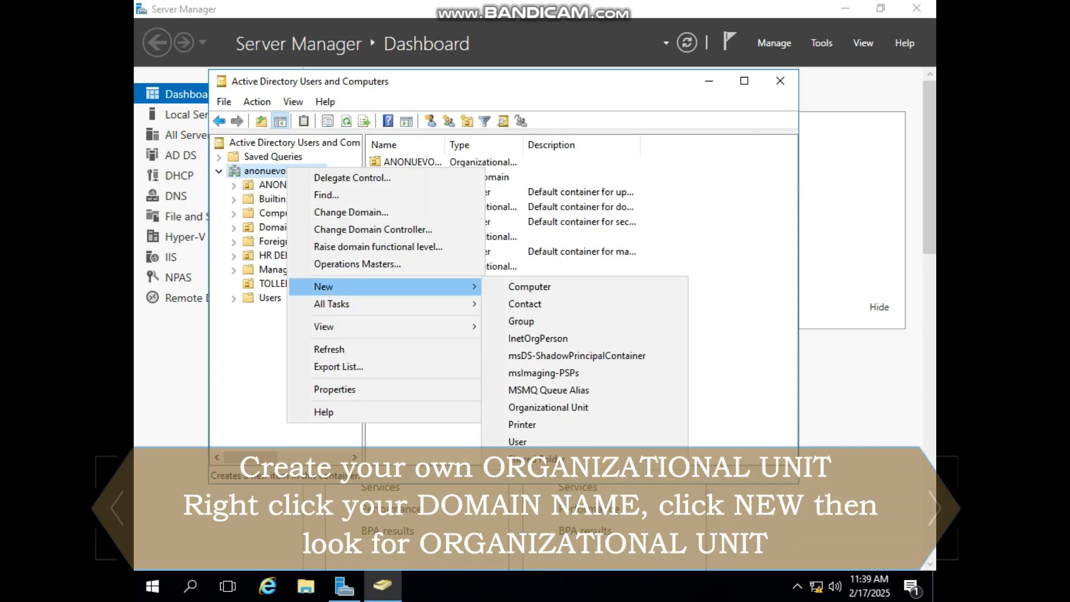
pyautogui.click(547, 408)
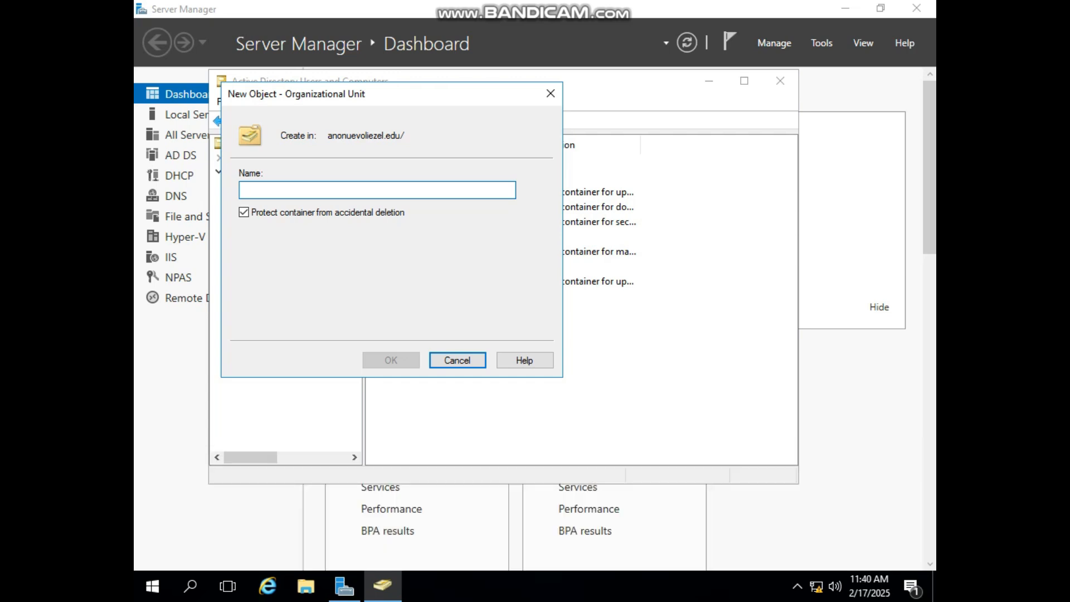
pyautogui.write('OLLIE')
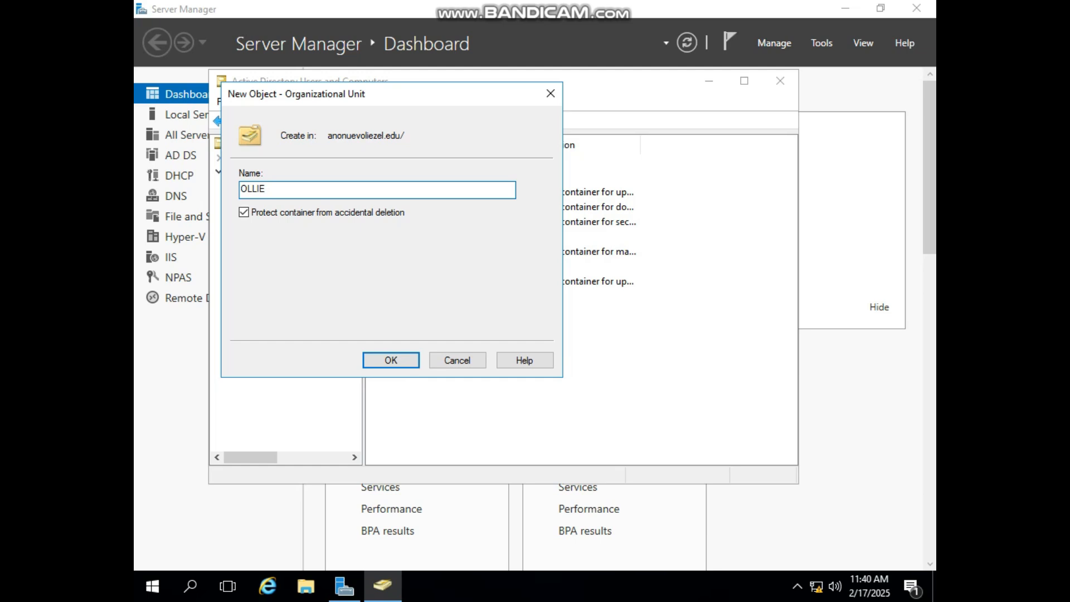
pyautogui.write(' COMPANY')
pyautogui.press('Return')
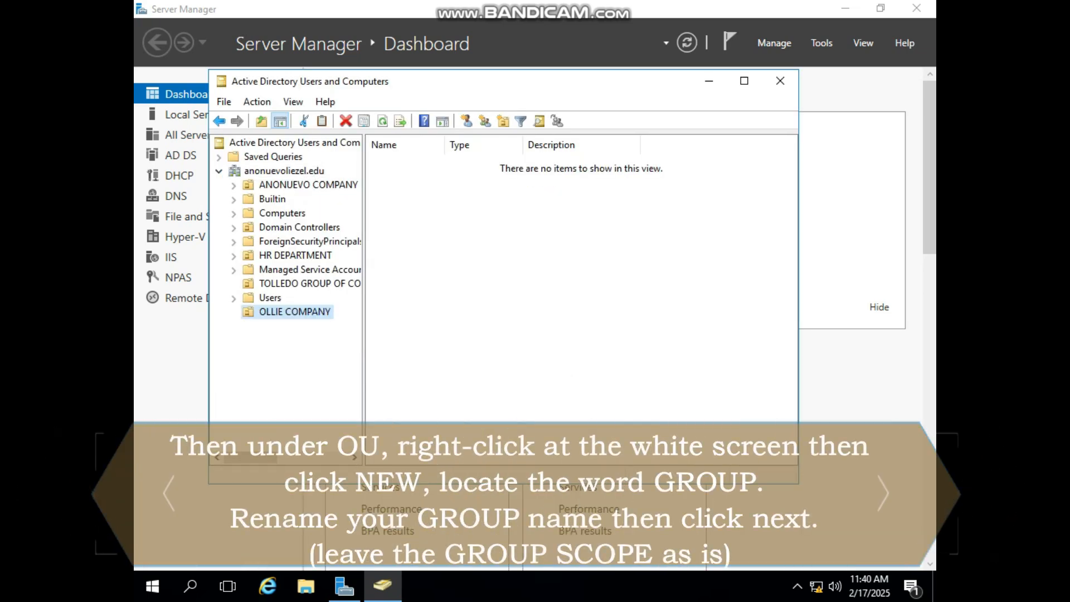
# Create a group named SALES DEPARTMENT in the OLLIE COMPANY organizational unit, keeping the default scope and type
pyautogui.rightClick(477, 251)
pyautogui.moveTo(535, 317)
pyautogui.click(658, 352)
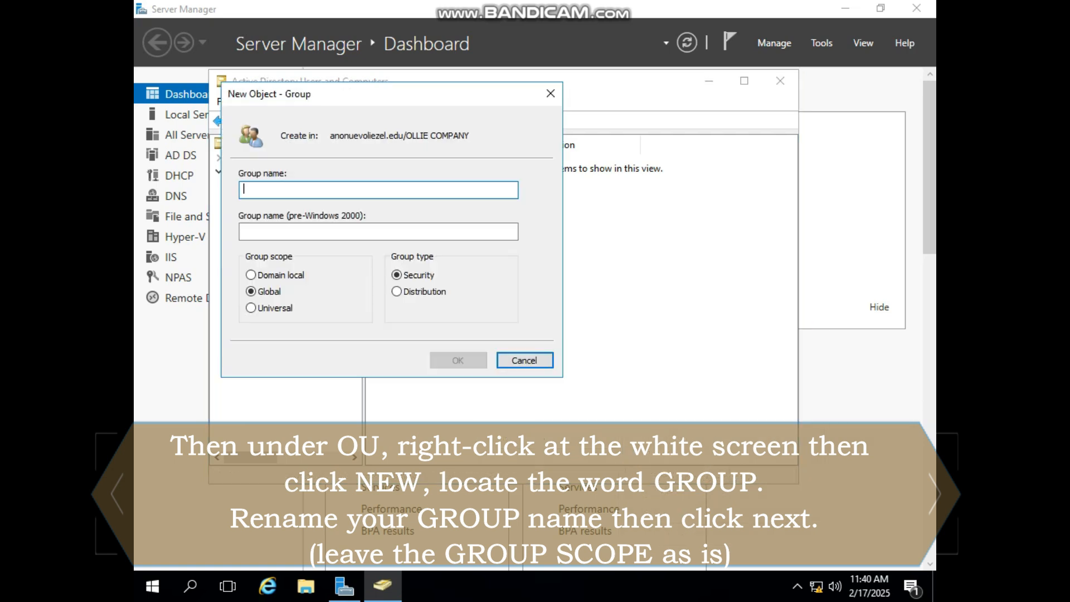
pyautogui.write('SALES DEP')
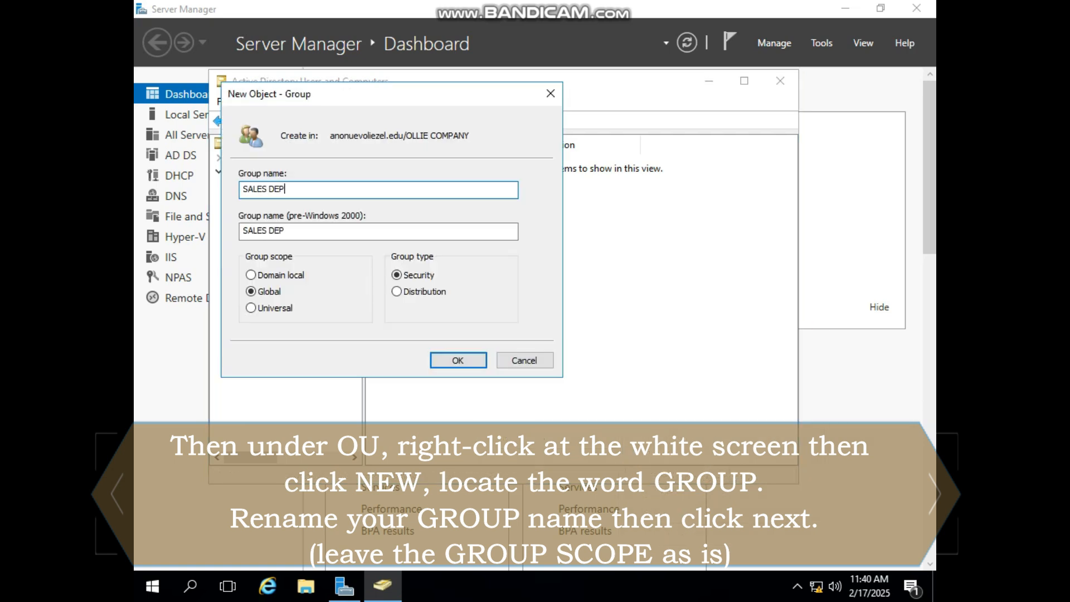
pyautogui.write('ARTMENT')
pyautogui.press('Return')
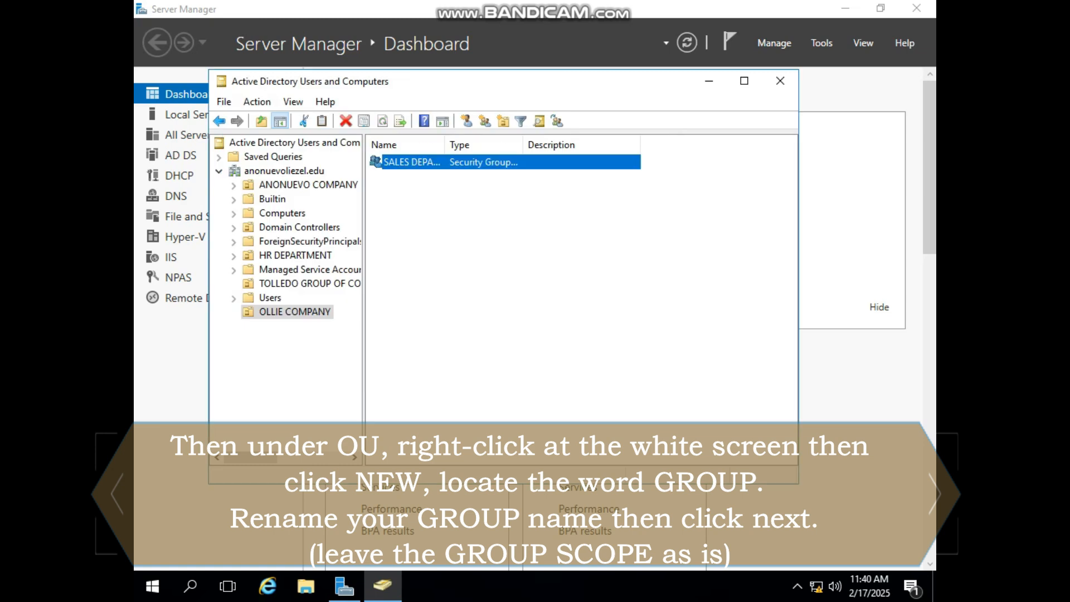
pyautogui.rightClick(393, 160)
pyautogui.click(413, 211)
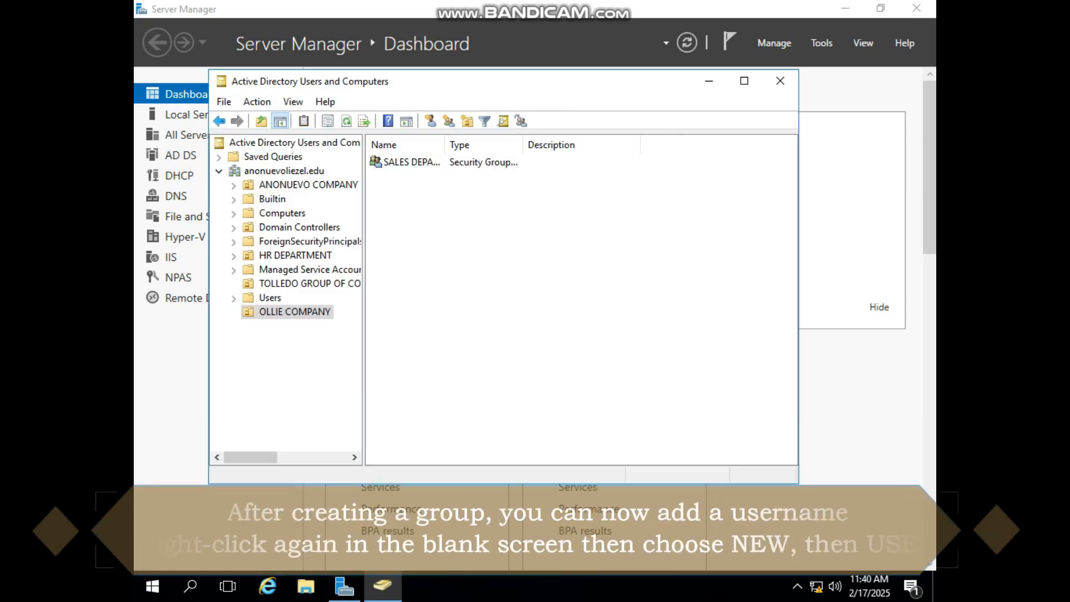
# Start a new user in OLLIE COMPANY, fill in the first name and user logon name, and proceed to the password settings
pyautogui.rightClick(413, 210)
pyautogui.moveTo(450, 278)
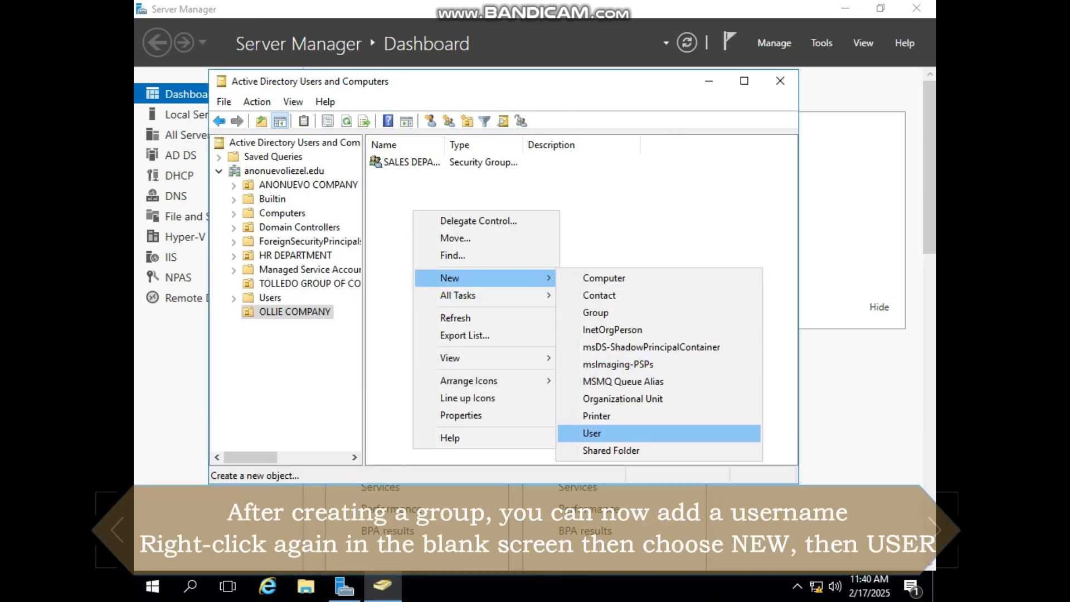
pyautogui.click(602, 434)
pyautogui.write('SHADOW')
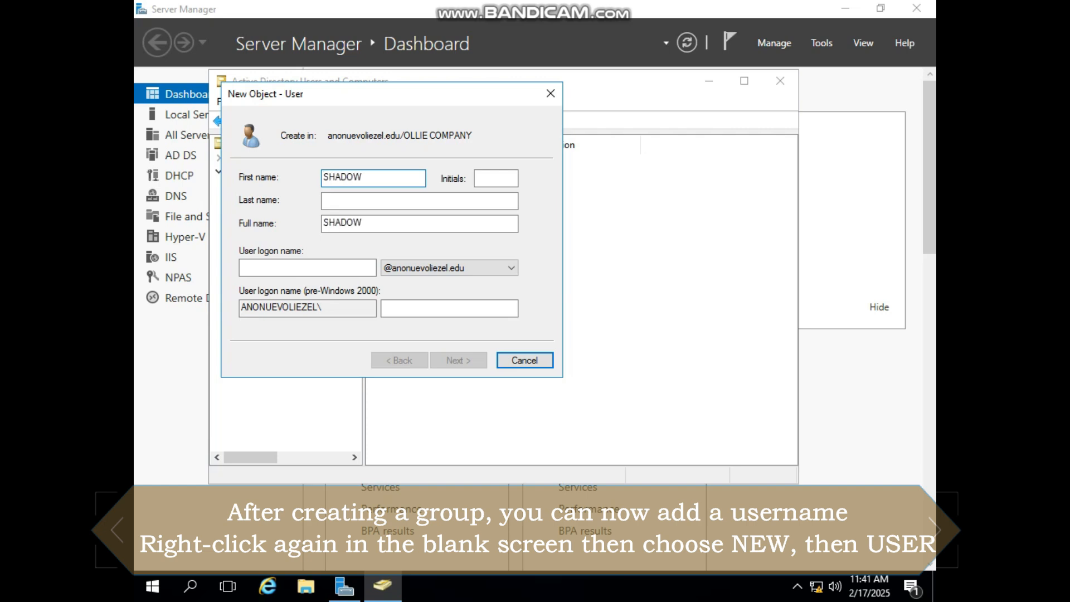
pyautogui.click(307, 269)
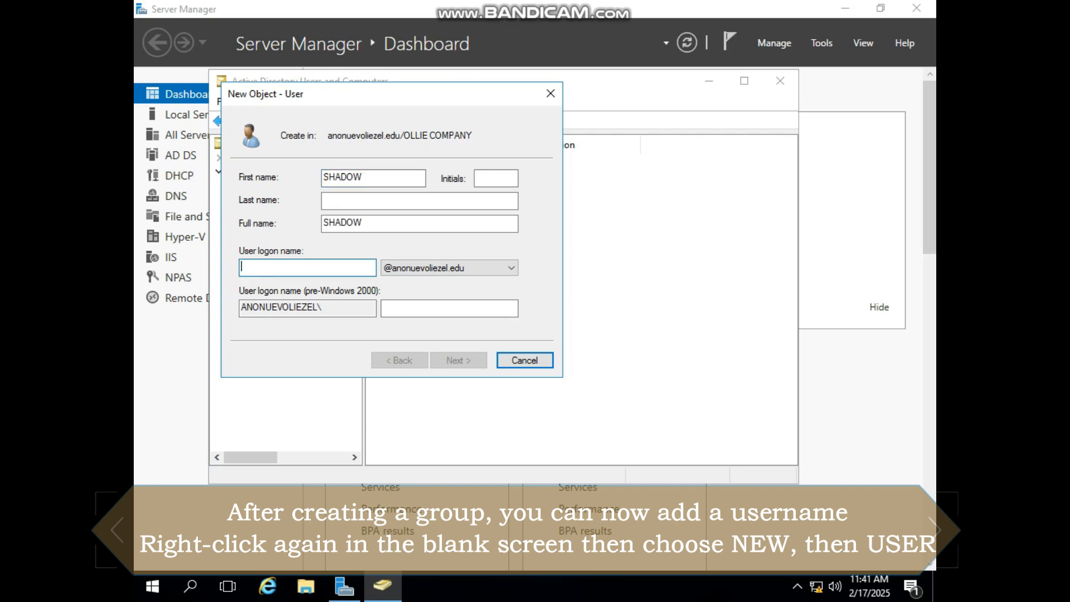
pyautogui.write('SHADOW')
pyautogui.click(458, 361)
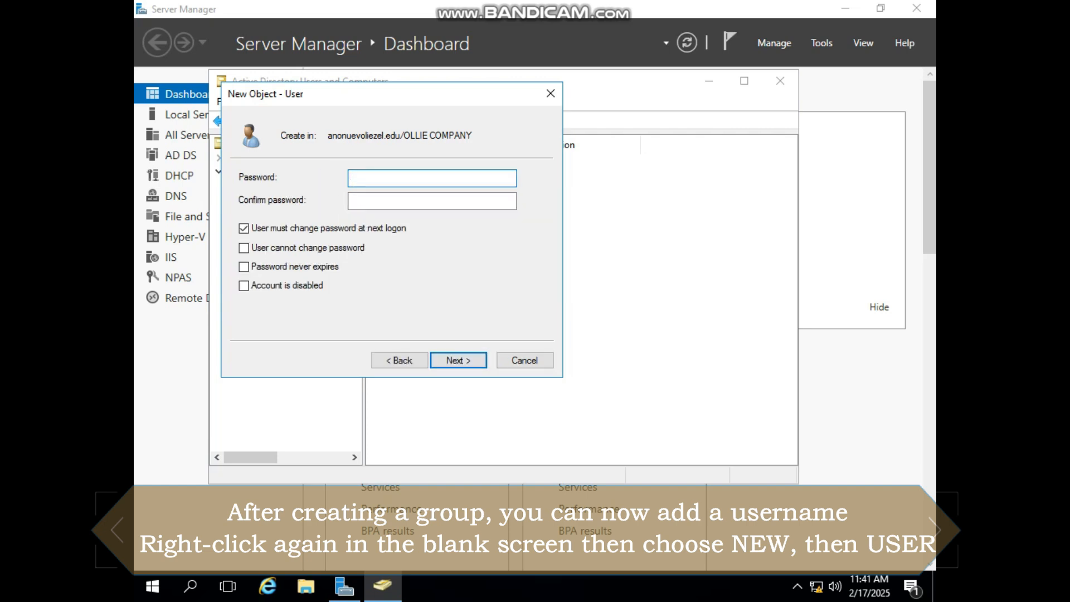
# Enter and confirm the account password, disable the change at next logon, enable cannot change password and never expires, and finish creating the user
pyautogui.write('********')
pyautogui.press('Tab')
pyautogui.write('********')
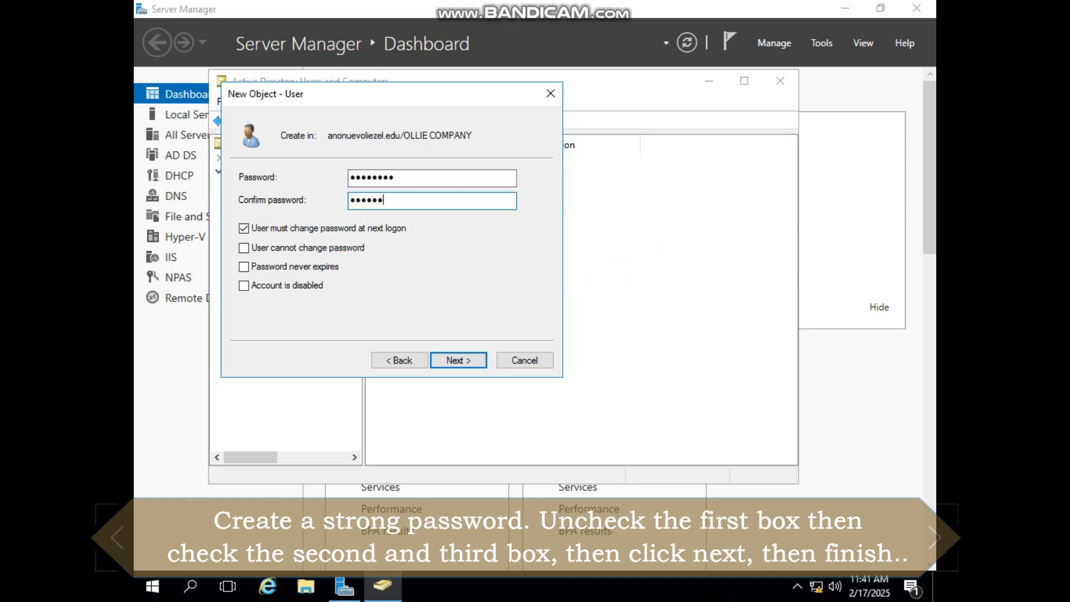
pyautogui.click(244, 229)
pyautogui.click(244, 248)
pyautogui.click(244, 267)
pyautogui.click(458, 360)
pyautogui.click(458, 360)
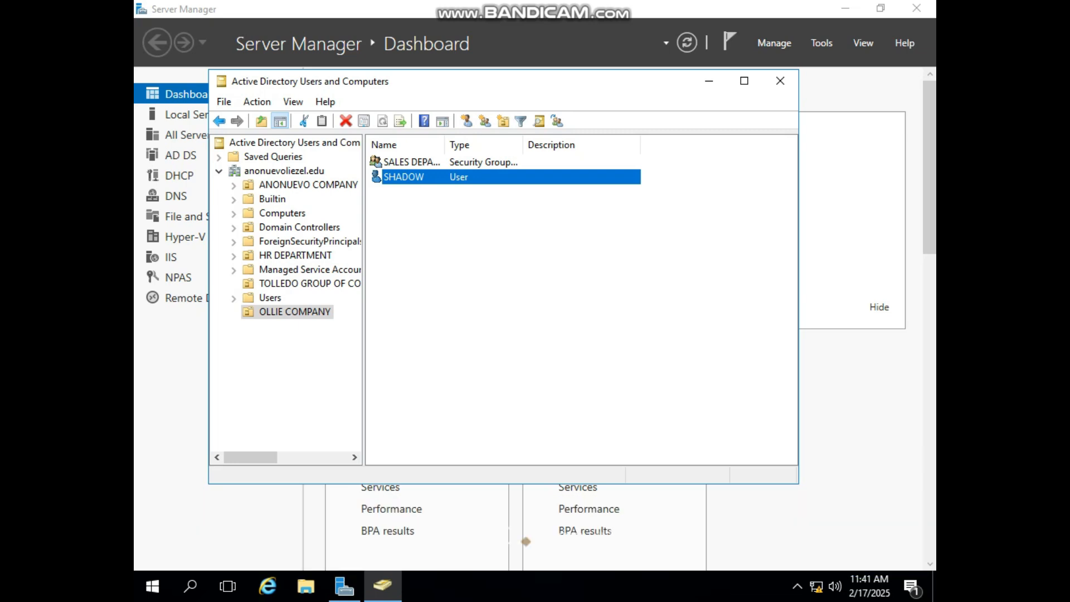
# Add the new user to the SALES DEPARTMENT group by looking up group names that start with SA
pyautogui.click(411, 162)
pyautogui.rightClick(421, 162)
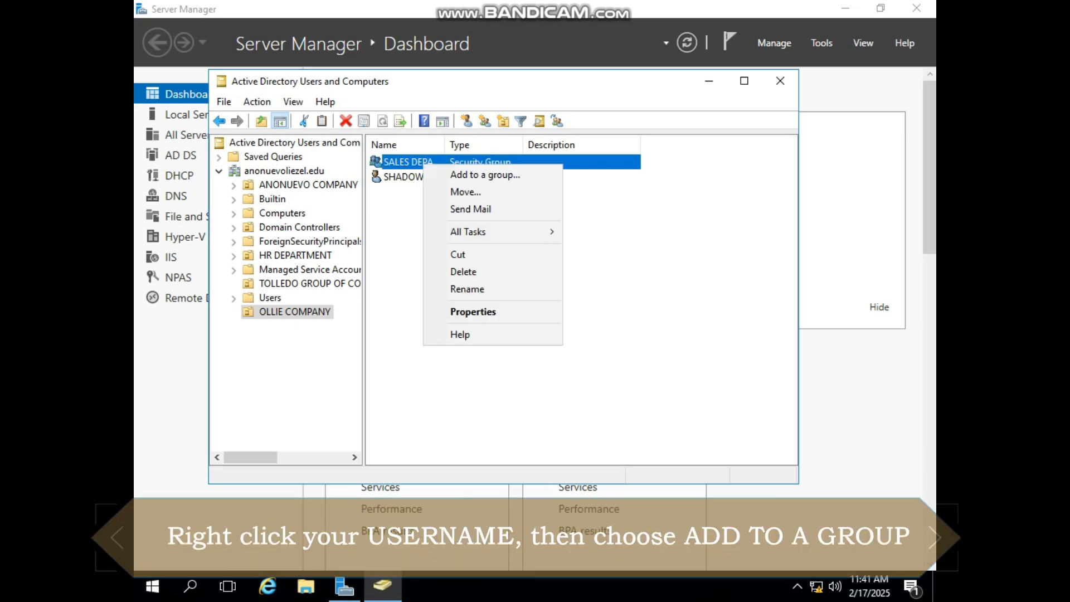
pyautogui.rightClick(404, 176)
pyautogui.rightClick(419, 176)
pyautogui.click(463, 204)
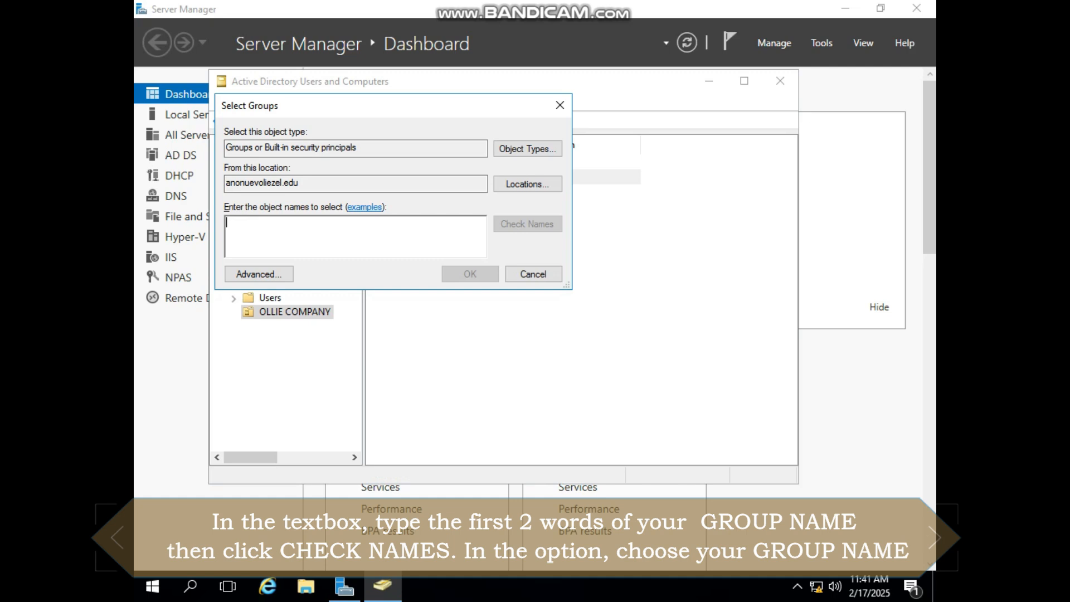
pyautogui.write('SA')
pyautogui.click(527, 223)
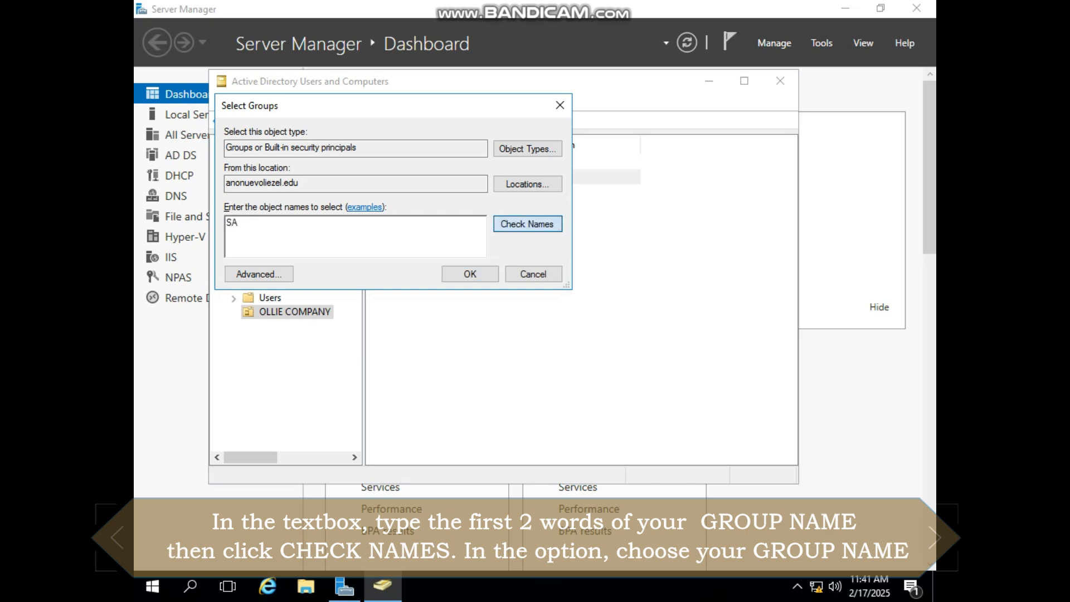
pyautogui.click(306, 230)
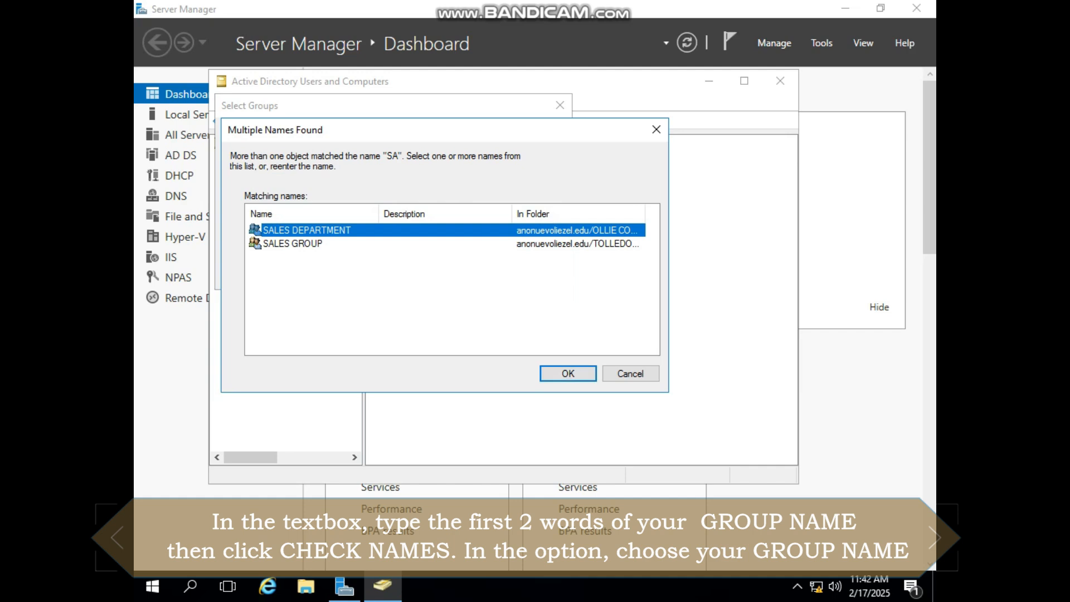
pyautogui.click(568, 374)
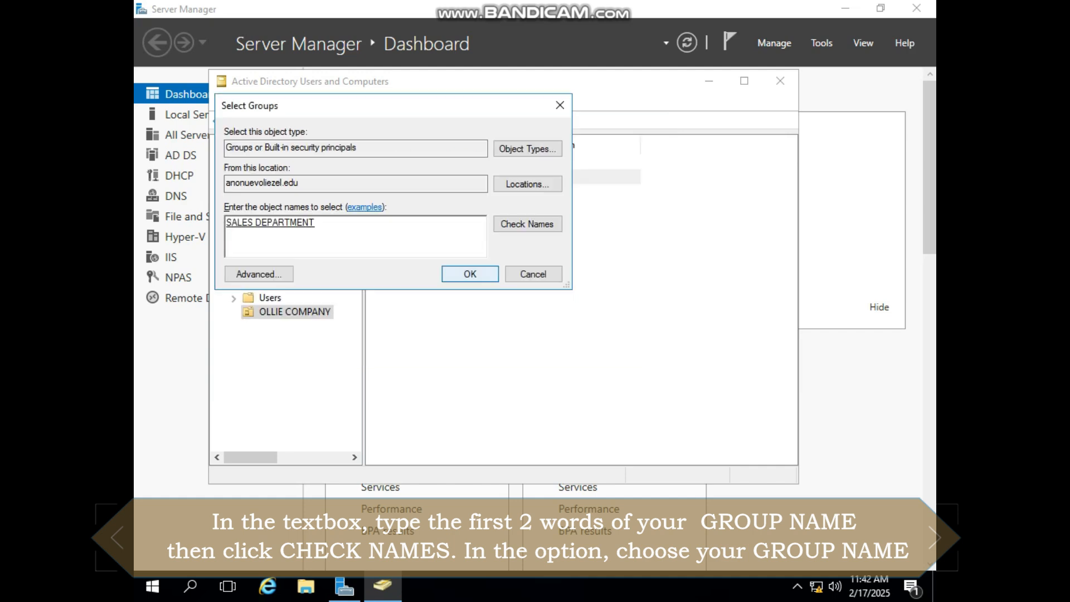
pyautogui.click(471, 274)
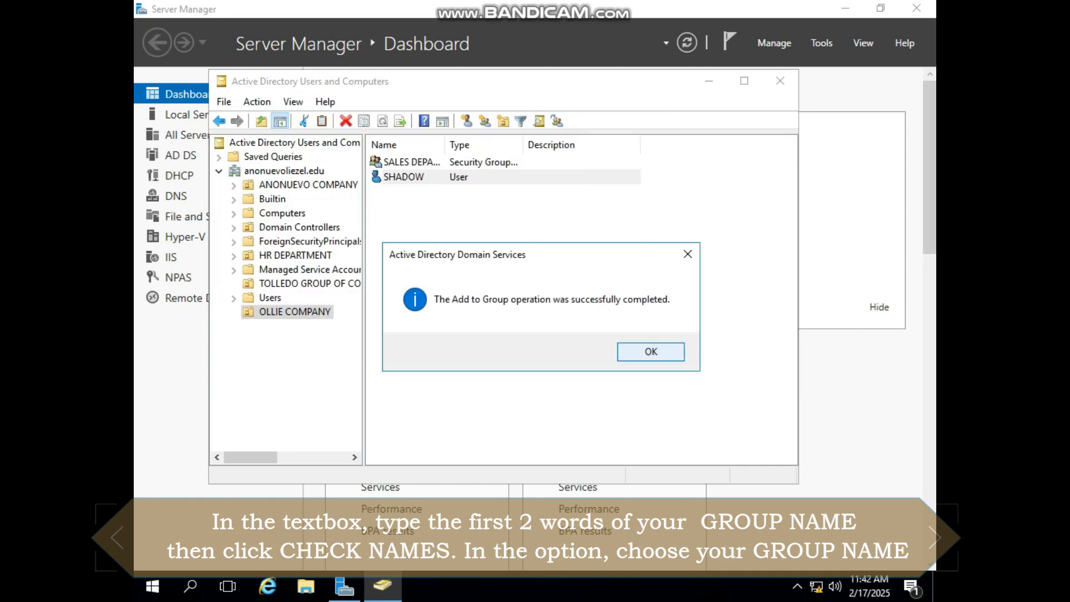
pyautogui.click(650, 352)
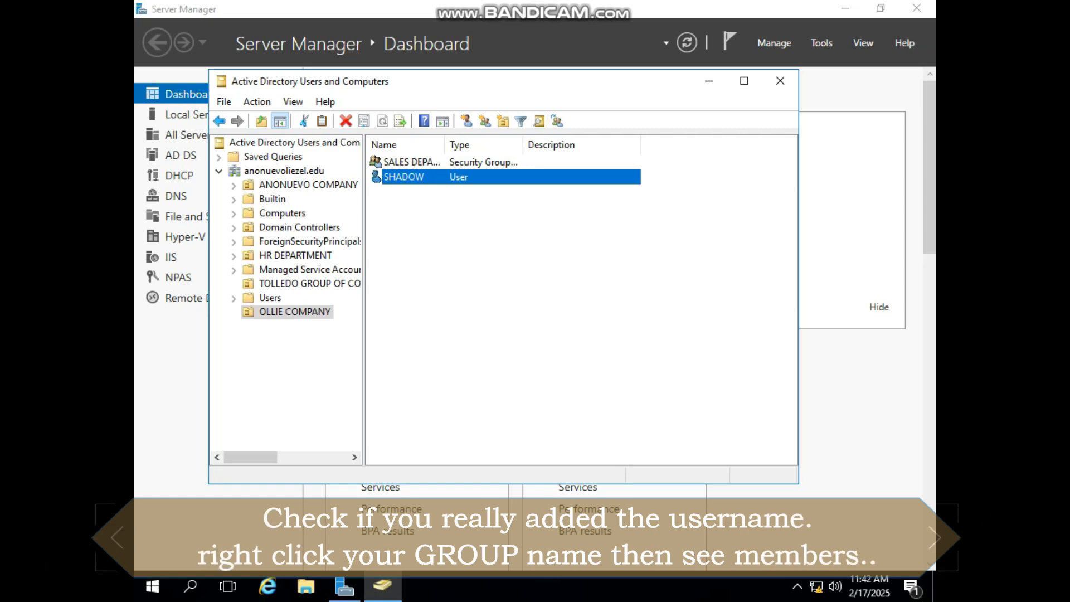
# Check the member list of the SALES DEPARTMENT group in its properties
pyautogui.click(411, 162)
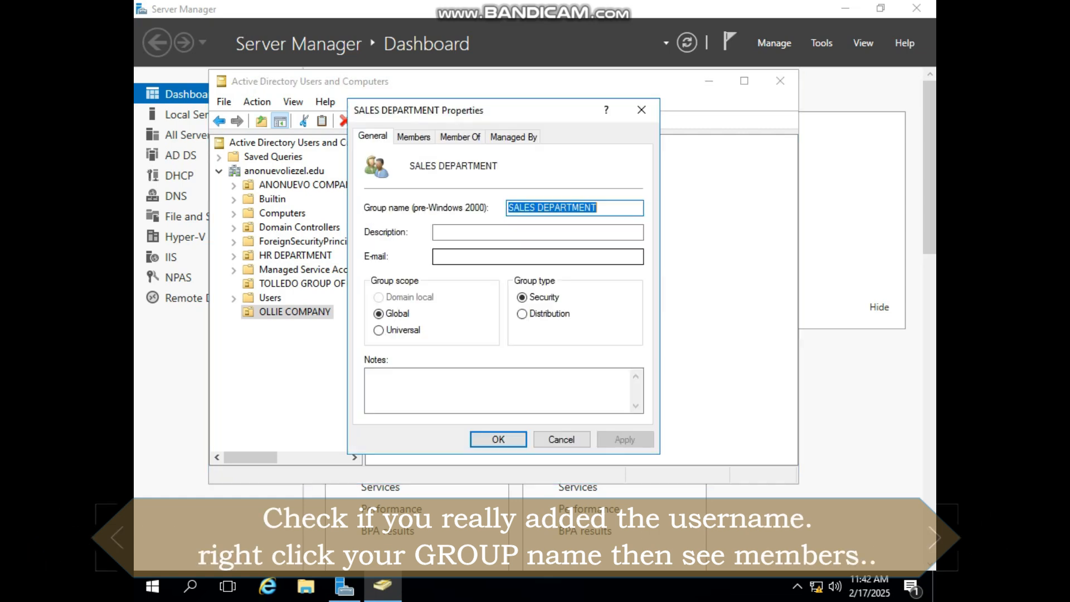
pyautogui.click(423, 137)
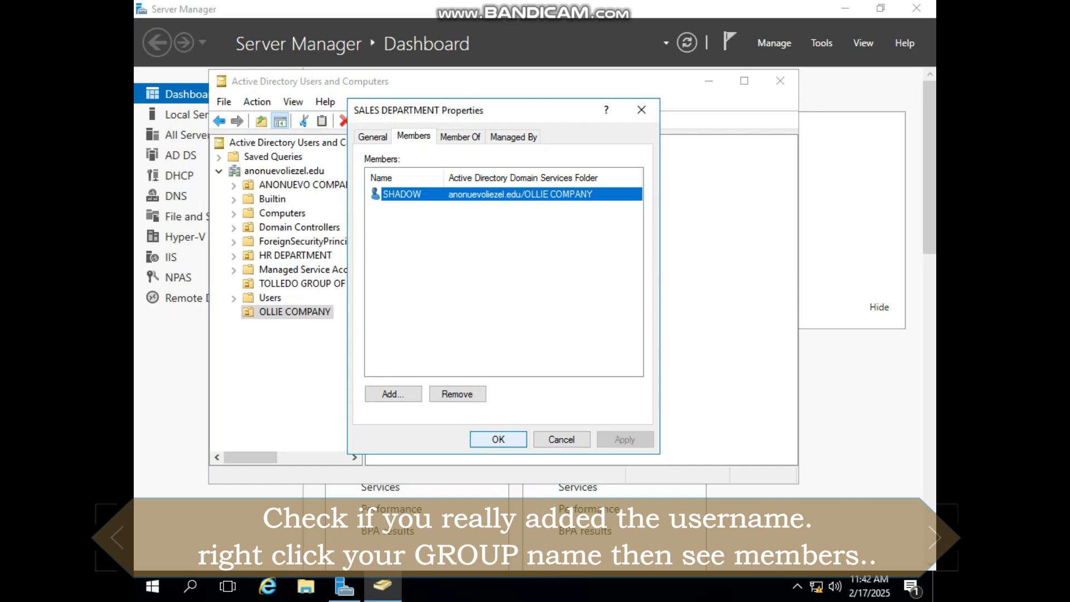
pyautogui.click(499, 439)
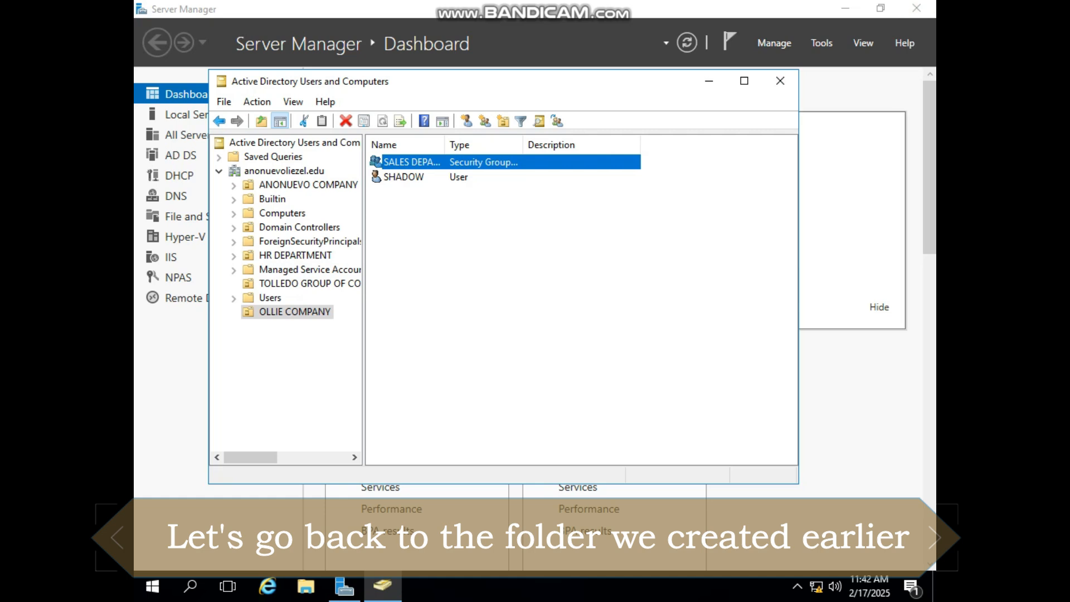
# Close Active Directory Users and Computers and turn on advanced sharing for the SALES DEPARTMENT folder on the desktop
pyautogui.click(781, 80)
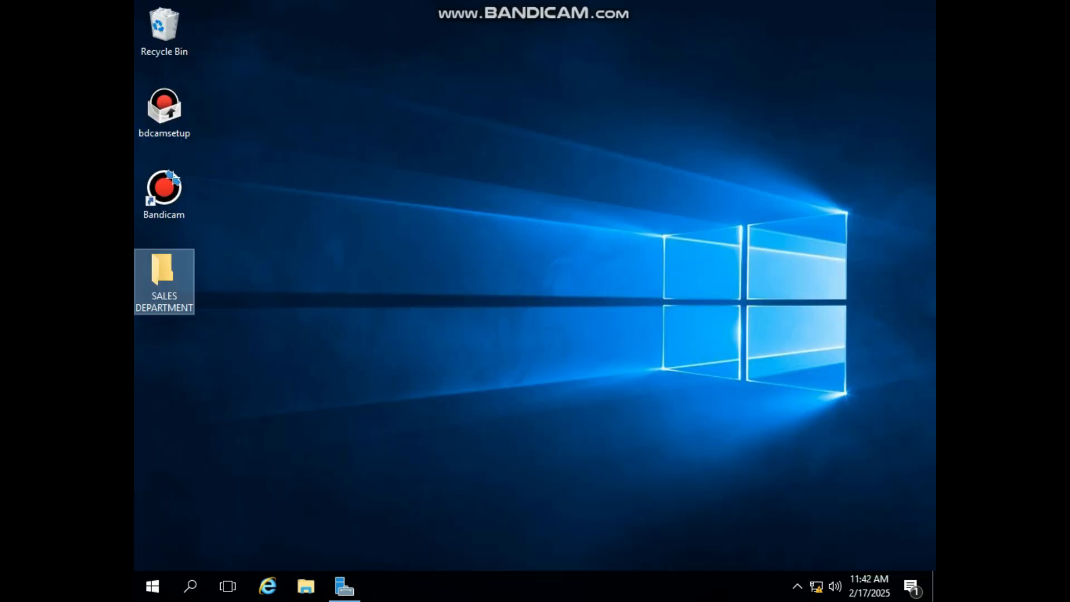
pyautogui.rightClick(144, 282)
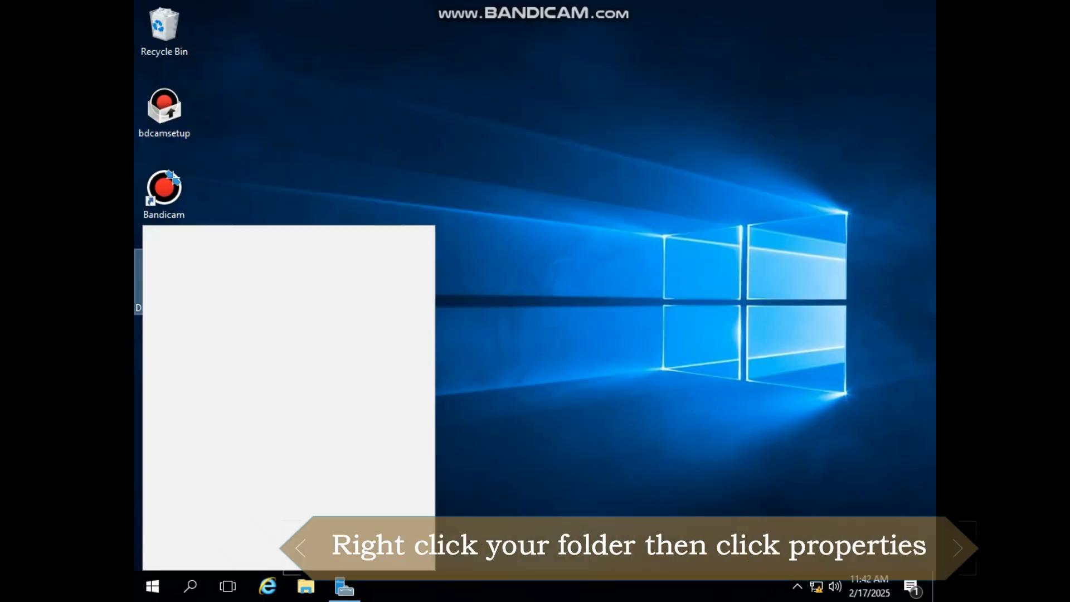
pyautogui.click(189, 554)
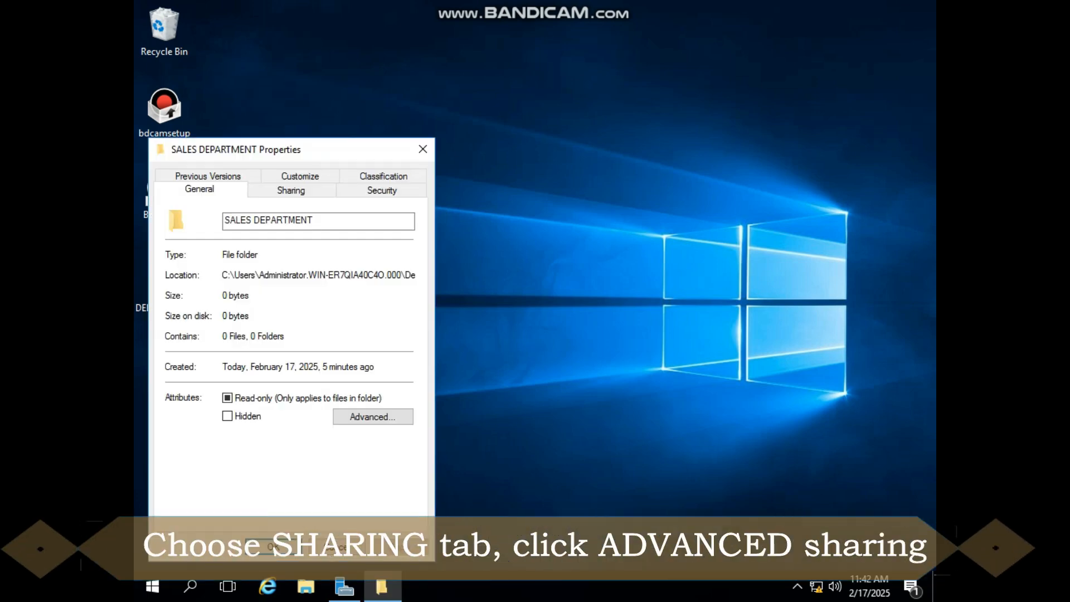
pyautogui.click(291, 189)
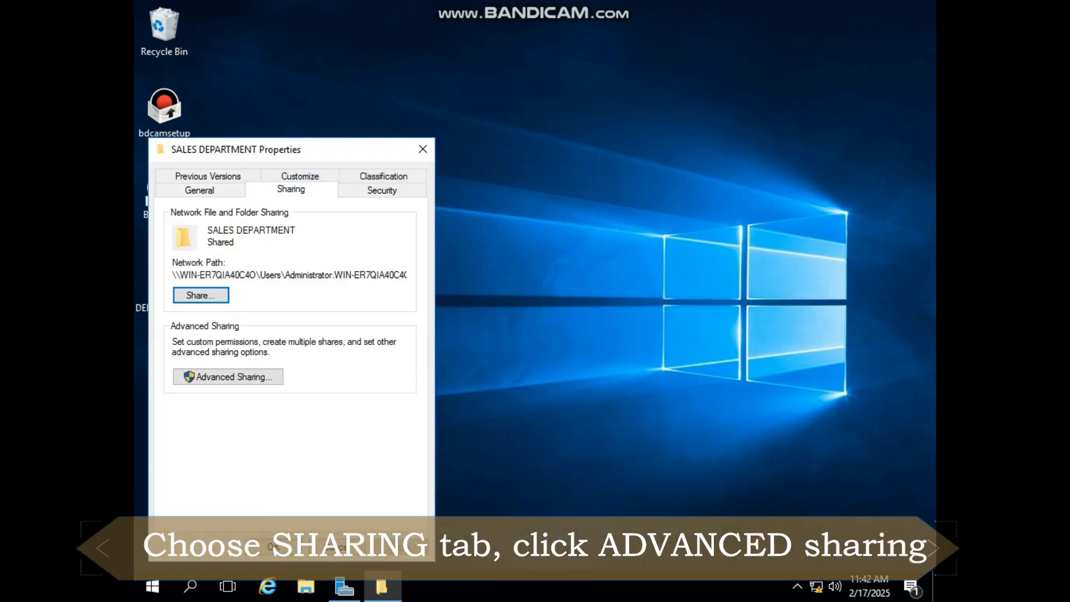
pyautogui.click(229, 376)
pyautogui.click(171, 204)
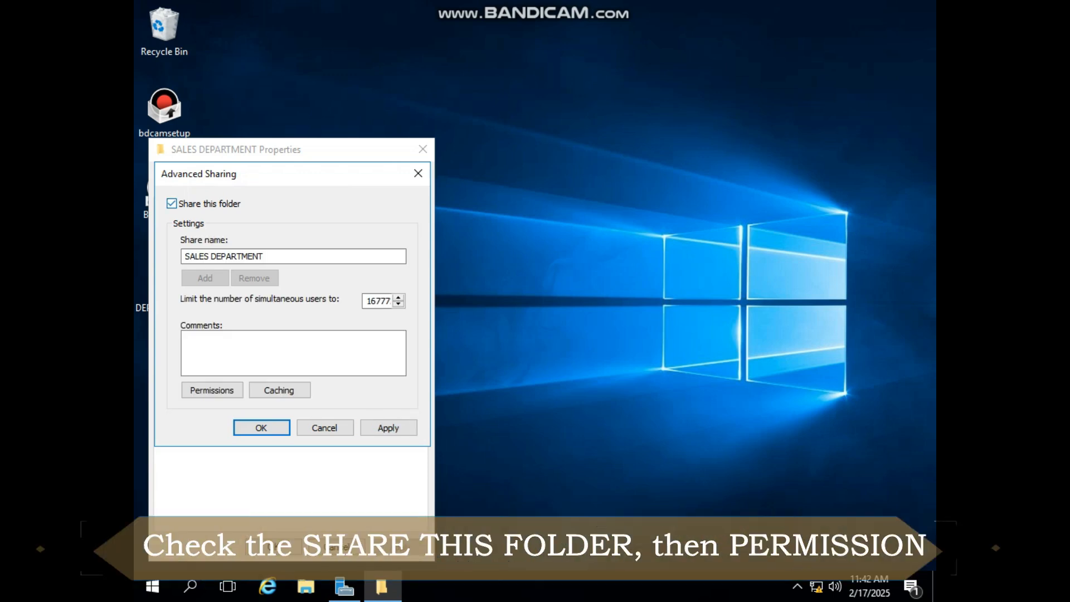
# Remove Everyone from the share permissions of the SALES DEPARTMENT folder
pyautogui.click(212, 390)
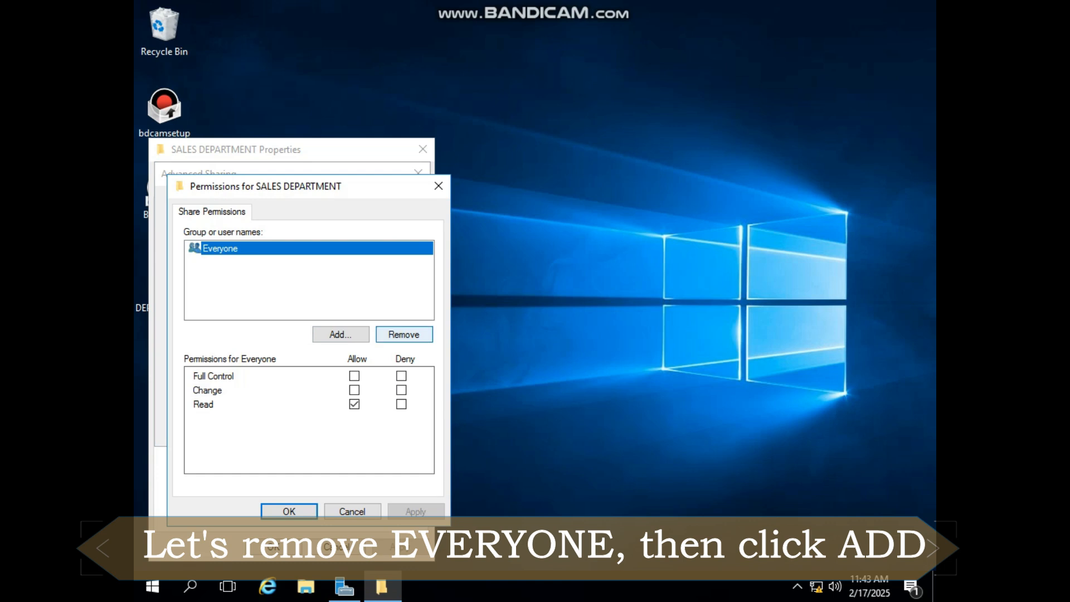
pyautogui.click(403, 334)
# Add the SALES DEPARTMENT group to the folder's share permissions by searching the domain's users and groups
pyautogui.click(341, 334)
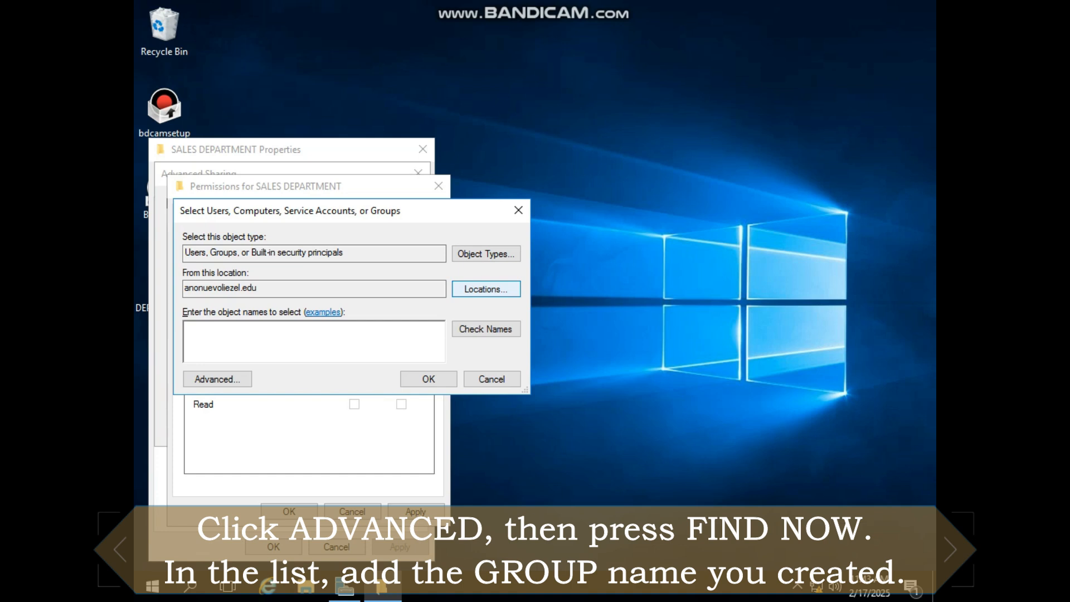
pyautogui.click(217, 379)
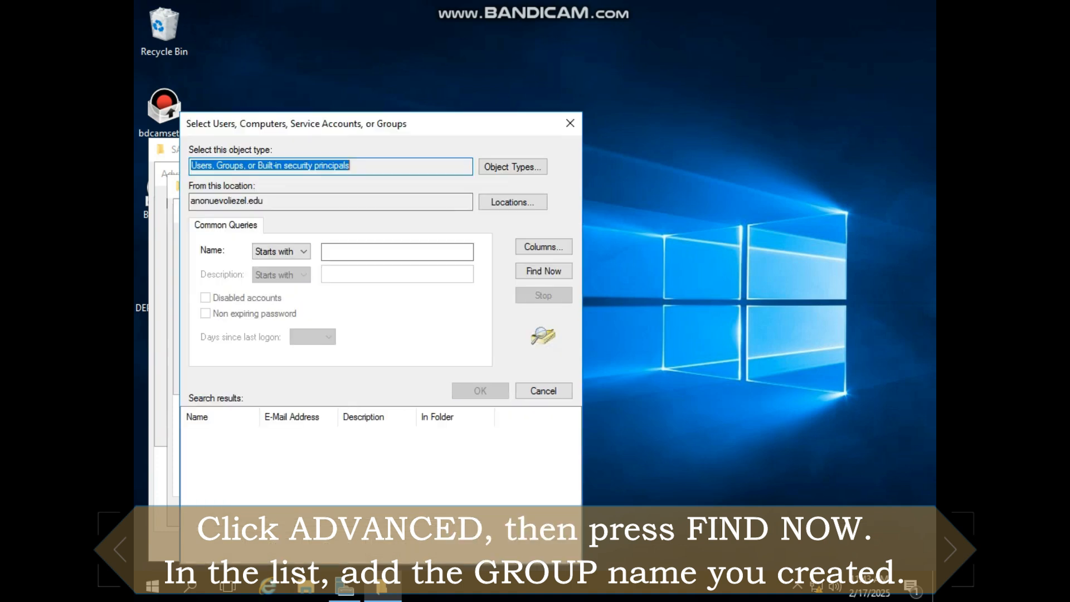
pyautogui.click(543, 271)
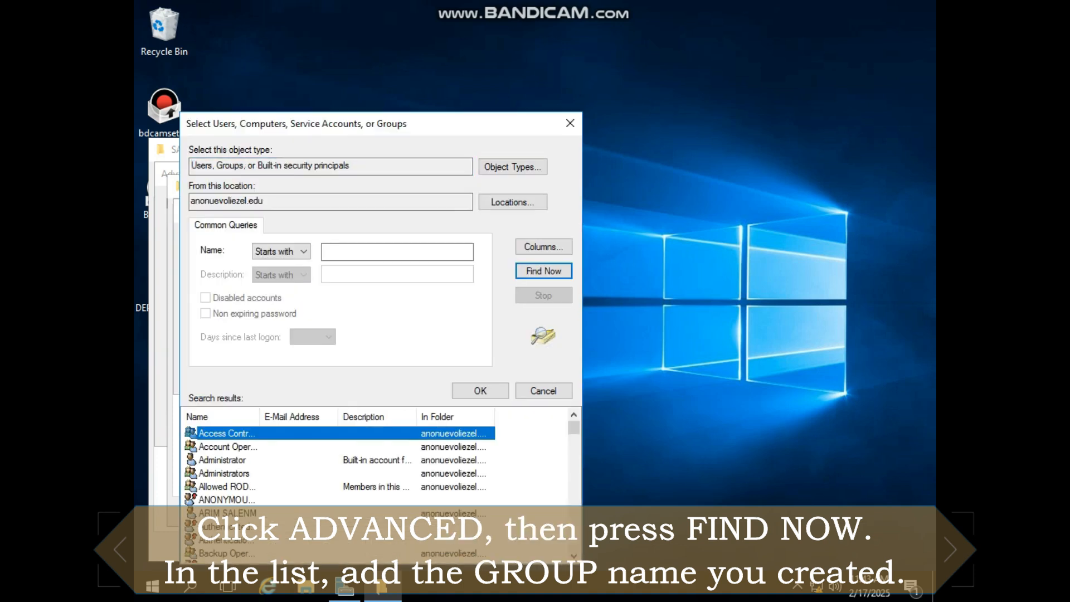
pyautogui.scroll(-8, 379, 474)
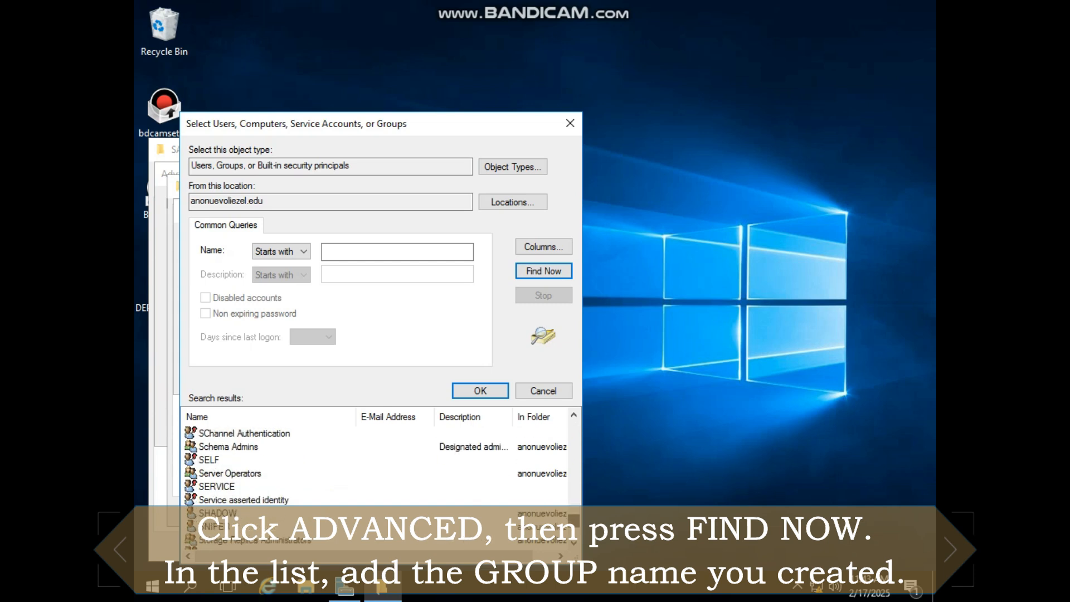
pyautogui.scroll(1, 379, 474)
pyautogui.click(242, 447)
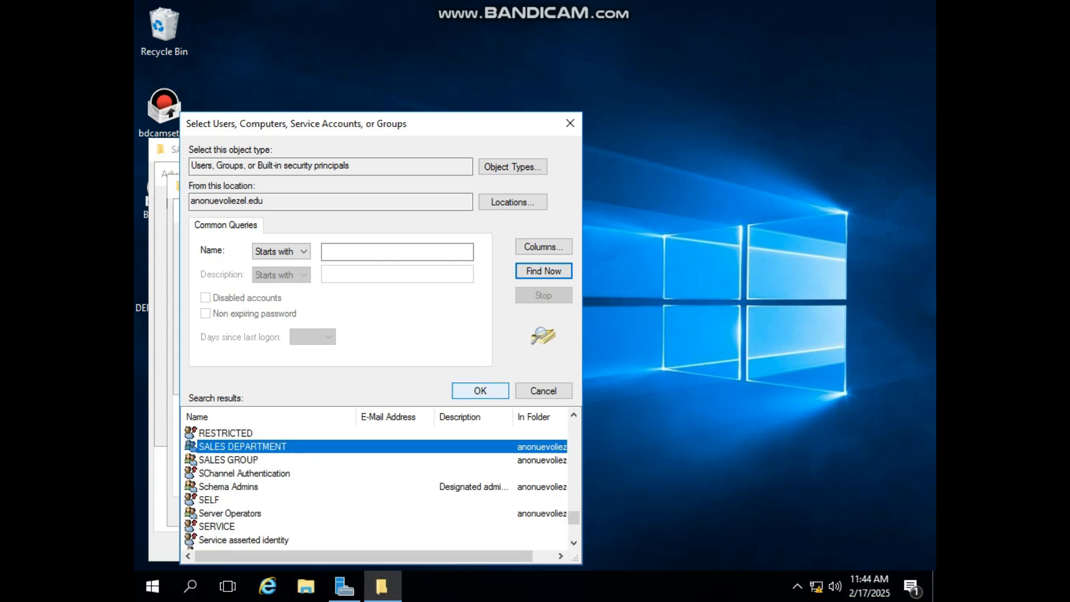
pyautogui.click(479, 390)
pyautogui.click(429, 378)
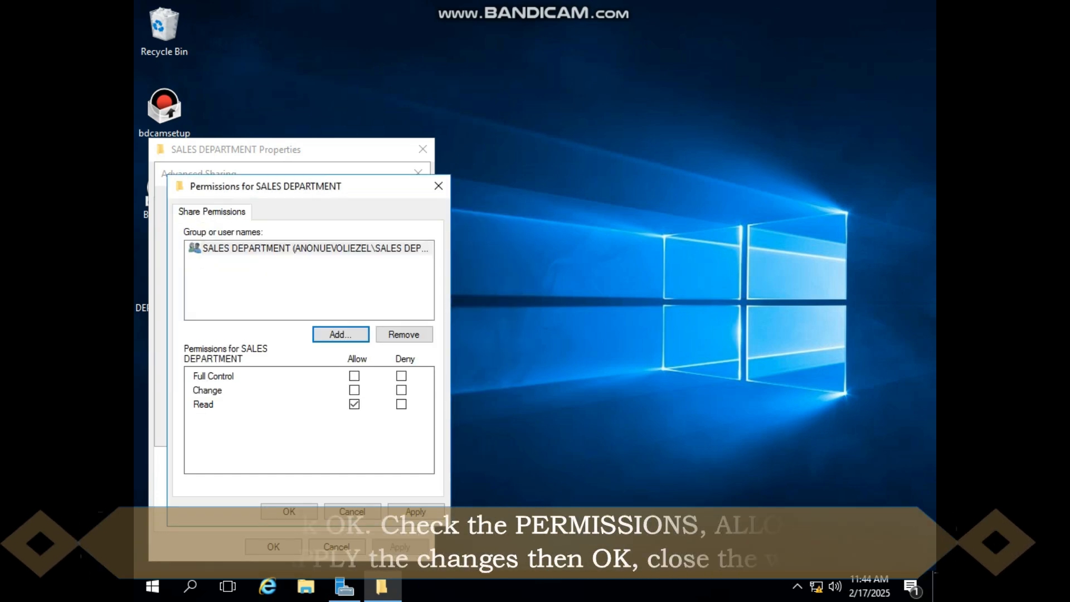
# Allow the SALES DEPARTMENT group Full Control of the share, apply the sharing settings and close the folder properties
pyautogui.click(355, 377)
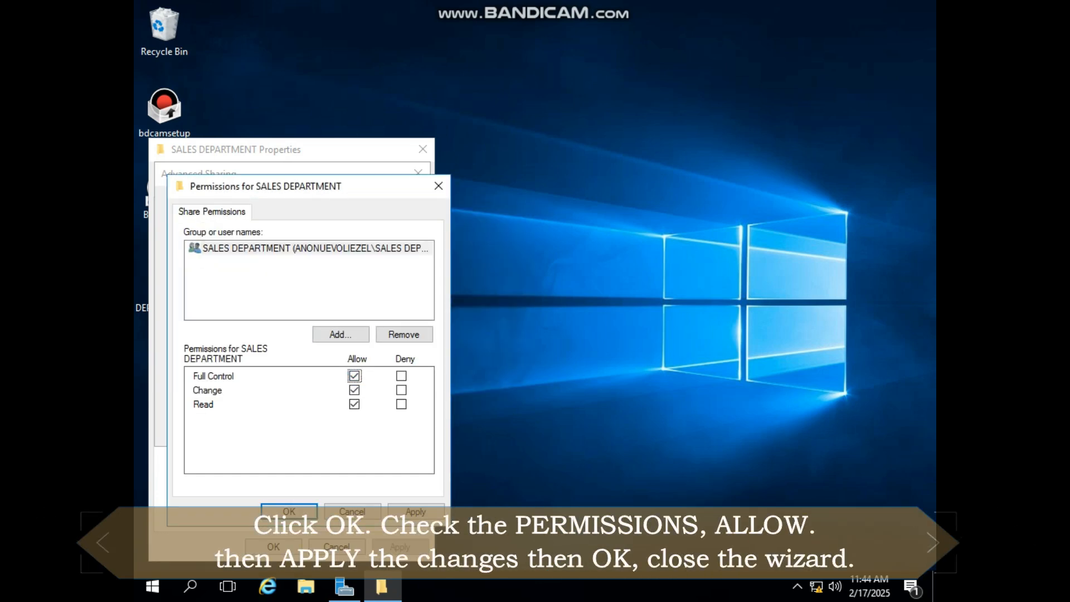
pyautogui.click(416, 512)
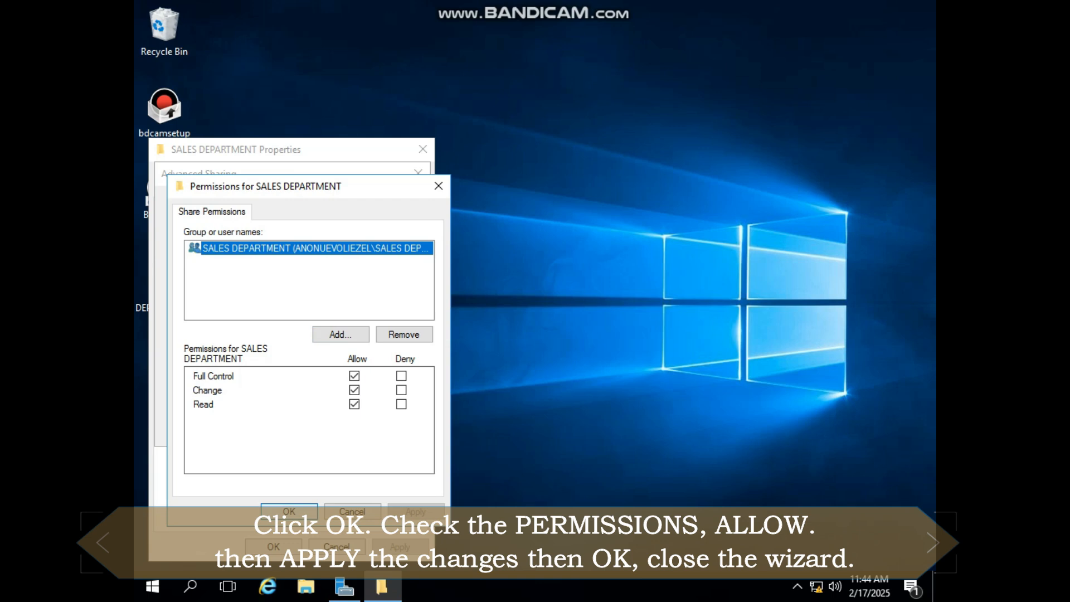
pyautogui.click(289, 512)
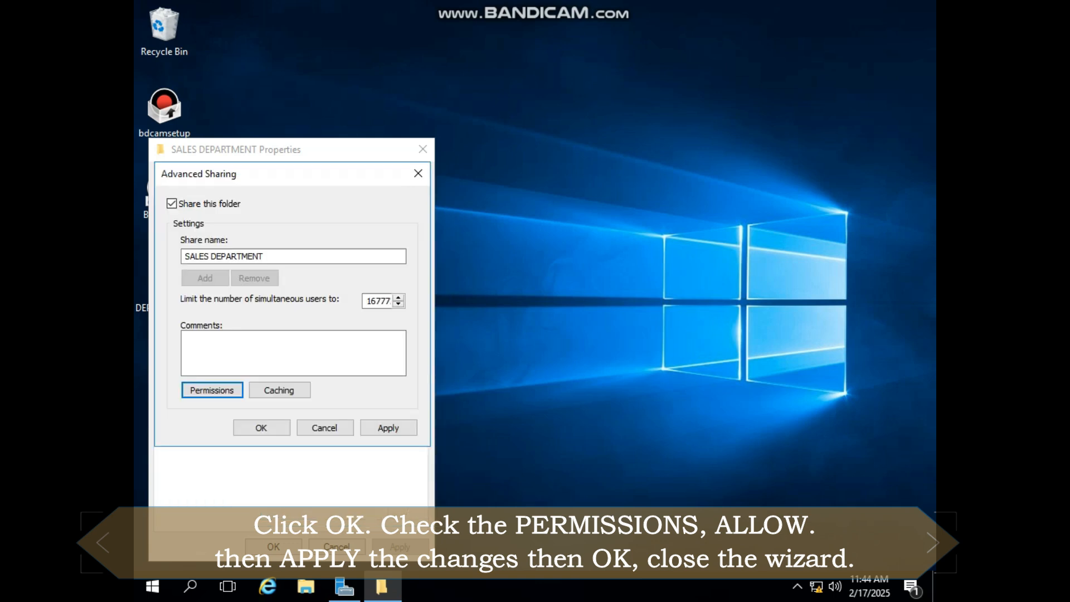
pyautogui.click(388, 428)
pyautogui.click(262, 428)
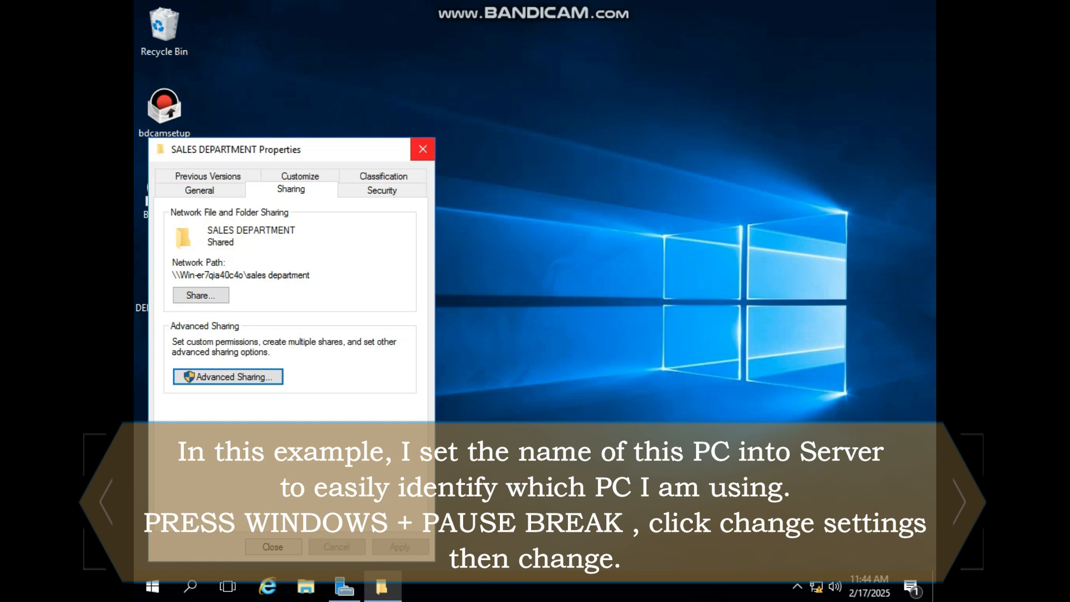
pyautogui.click(423, 149)
# Open the computer name change dialog from the system settings and agree to continue renaming the domain controller
pyautogui.press('super+Pause')
pyautogui.click(798, 351)
pyautogui.click(531, 315)
pyautogui.click(604, 380)
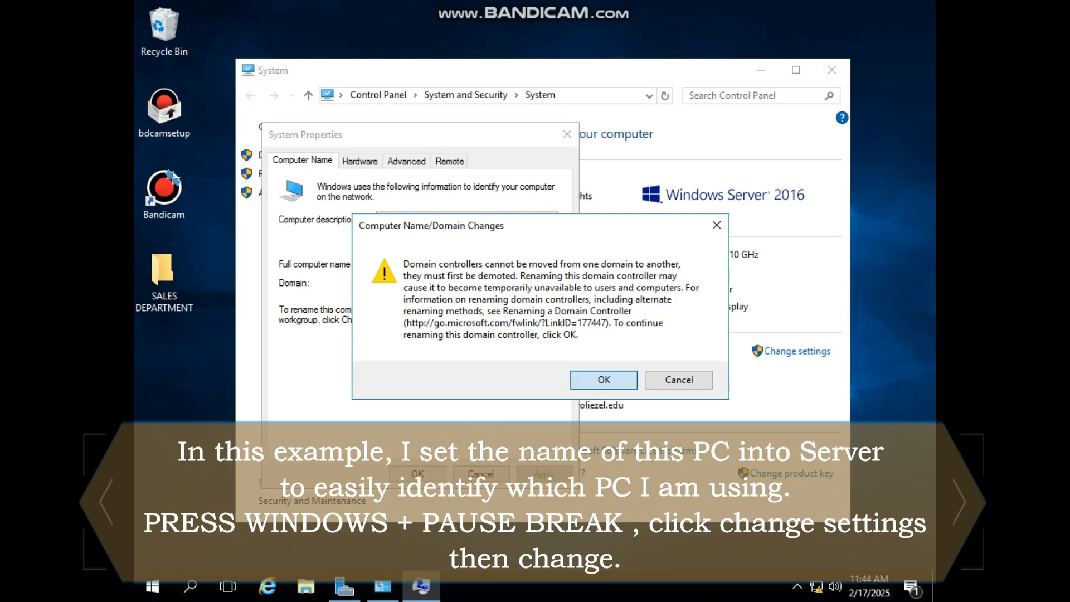
# Set the computer name to SERVER
pyautogui.press('BackSpace')
pyautogui.write('SERVER-')
pyautogui.write('LIEZE')
pyautogui.press('BackSpace')
pyautogui.press('BackSpace')
pyautogui.press('BackSpace')
pyautogui.press('BackSpace')
pyautogui.press('BackSpace')
pyautogui.press('BackSpace')
pyautogui.write('-OLLIE COMPANY')
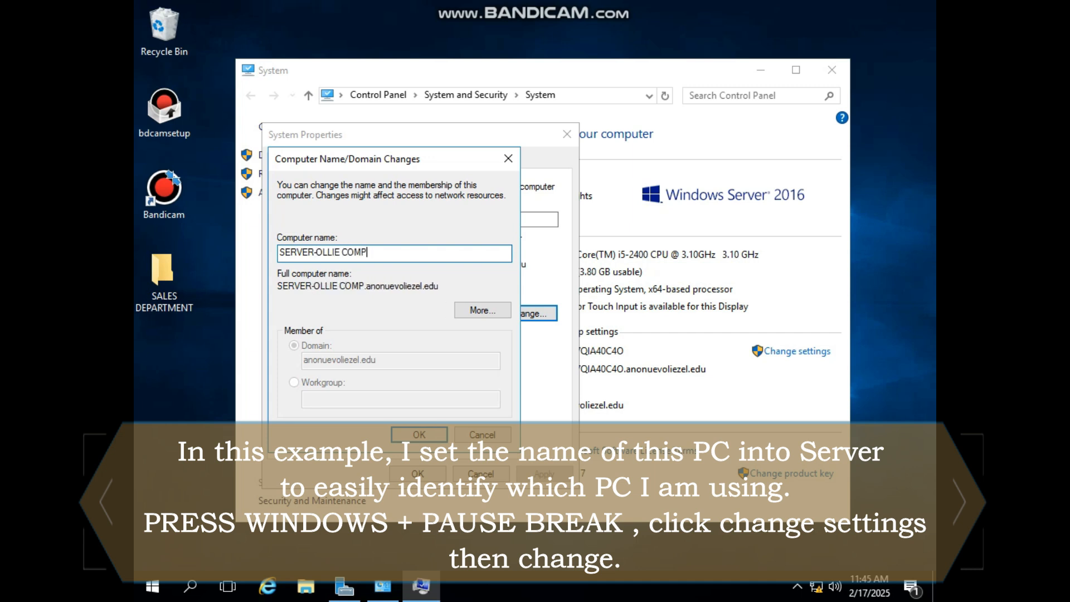
pyautogui.hotkey('ctrl', 'a')
pyautogui.press('End')
pyautogui.press('BackSpace')
pyautogui.press('BackSpace')
pyautogui.press('BackSpace')
pyautogui.press('BackSpace')
pyautogui.press('BackSpace')
pyautogui.press('BackSpace')
pyautogui.press('BackSpace')
pyautogui.press('BackSpace')
pyautogui.press('BackSpace')
pyautogui.press('BackSpace')
pyautogui.press('BackSpace')
pyautogui.press('BackSpace')
pyautogui.press('BackSpace')
pyautogui.press('BackSpace')
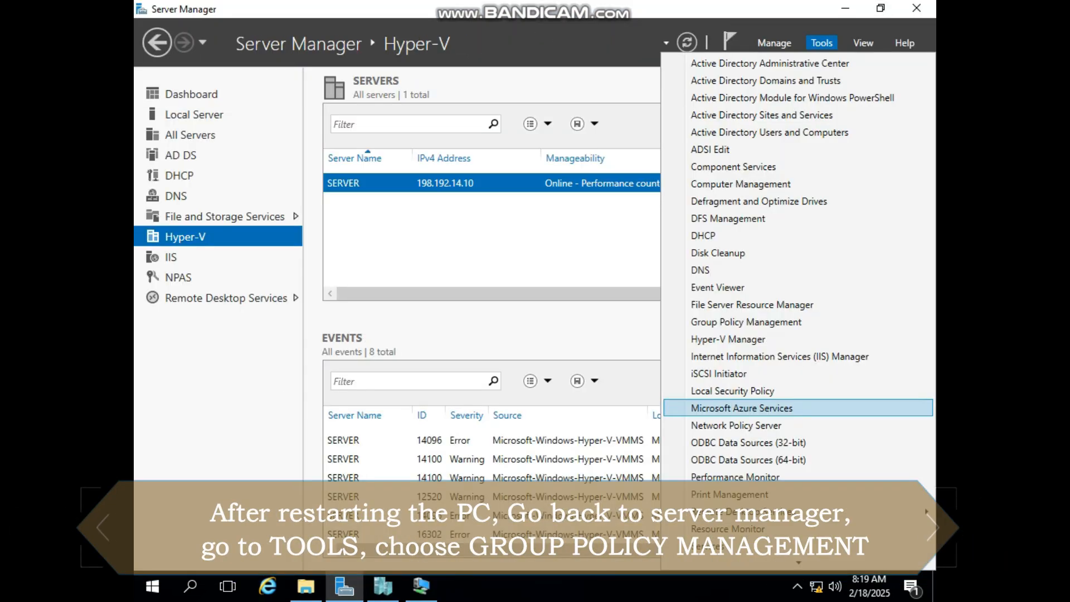
# Open Group Policy Management and create a GPO named SALES linked to the OLLIE COMPANY organizational unit
pyautogui.click(724, 338)
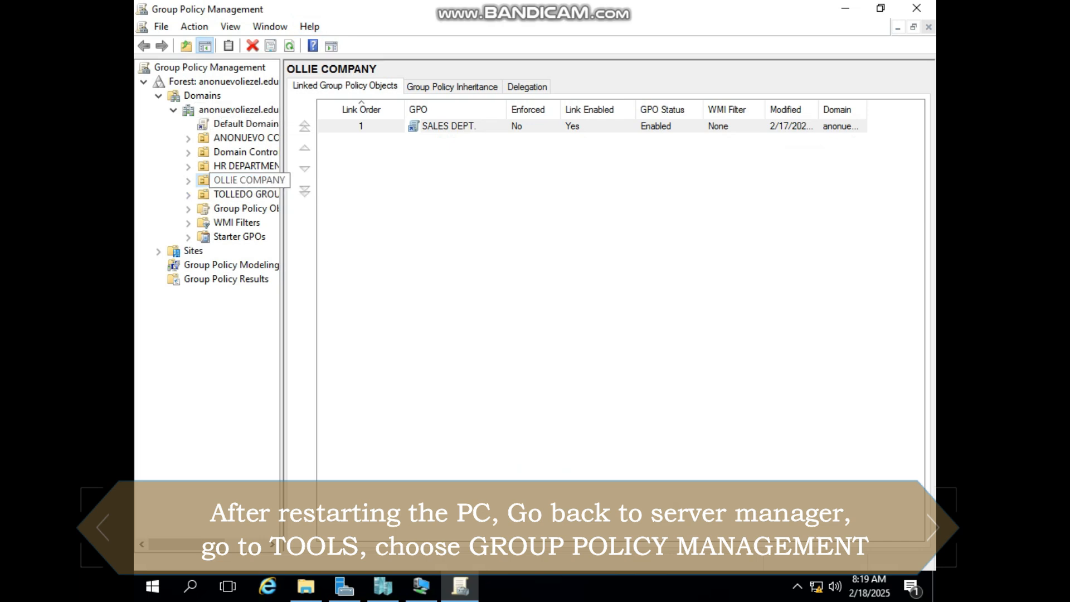
pyautogui.rightClick(221, 180)
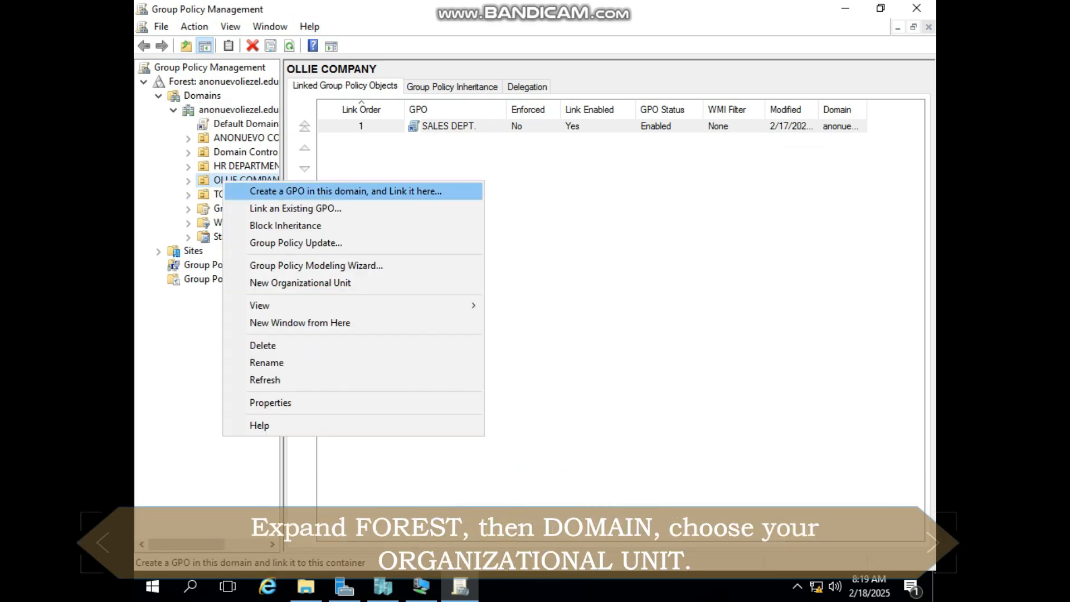
pyautogui.press('Escape')
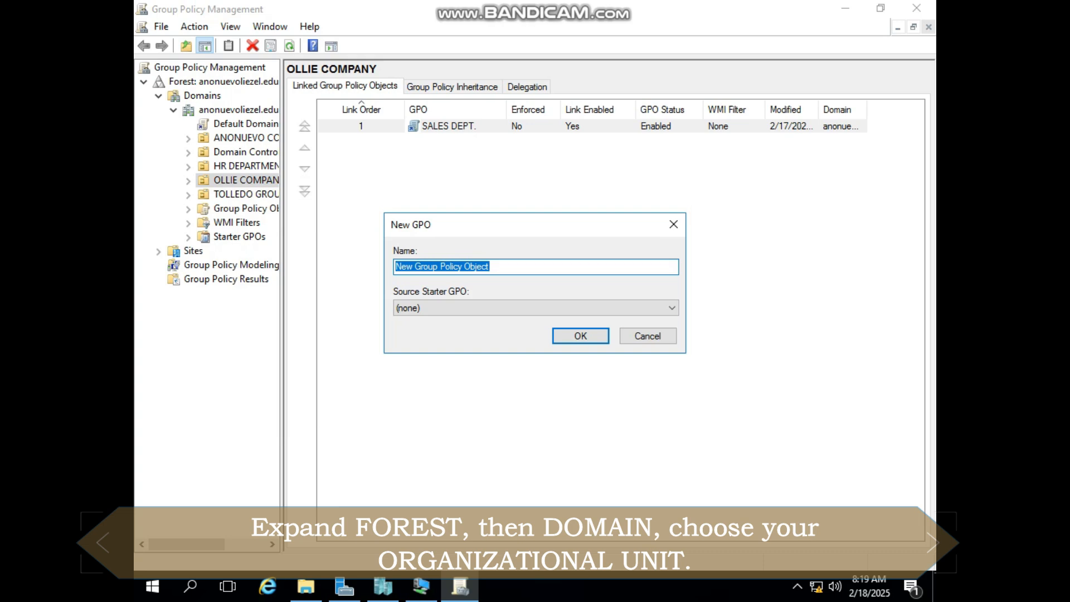
pyautogui.press('BackSpace')
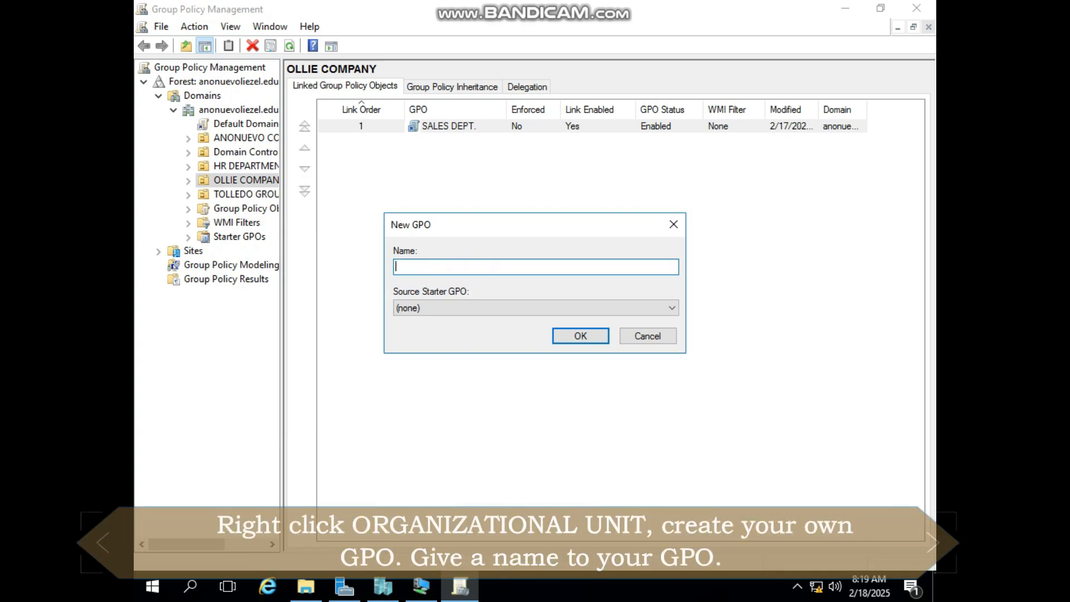
pyautogui.write('SALES')
pyautogui.press('Return')
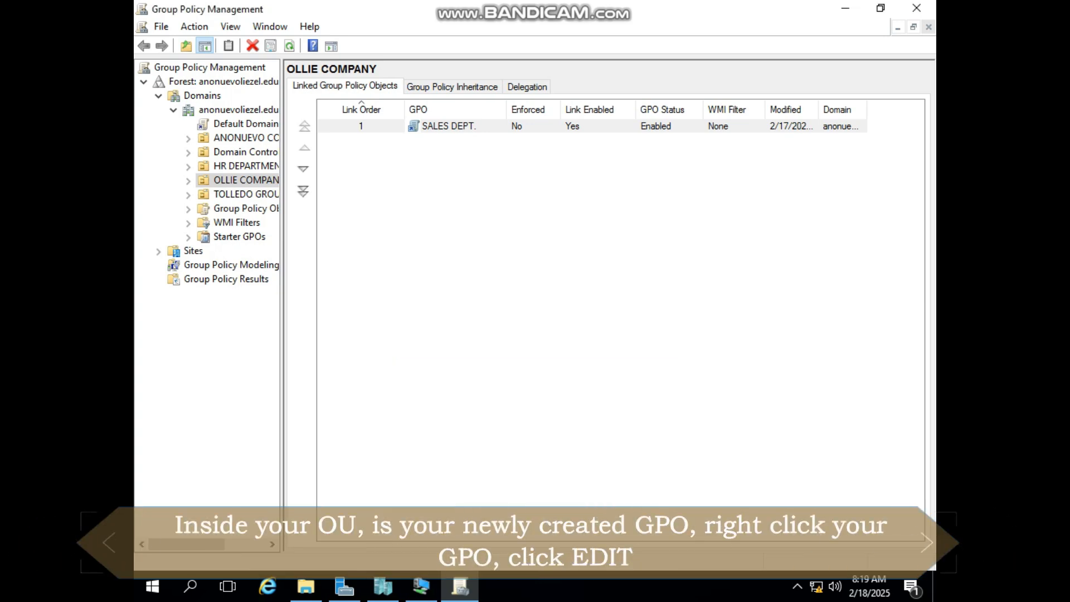
# Edit the SALES GPO and start a new mapped drive in the user preferences' Drive Maps with the action Create
pyautogui.rightClick(437, 141)
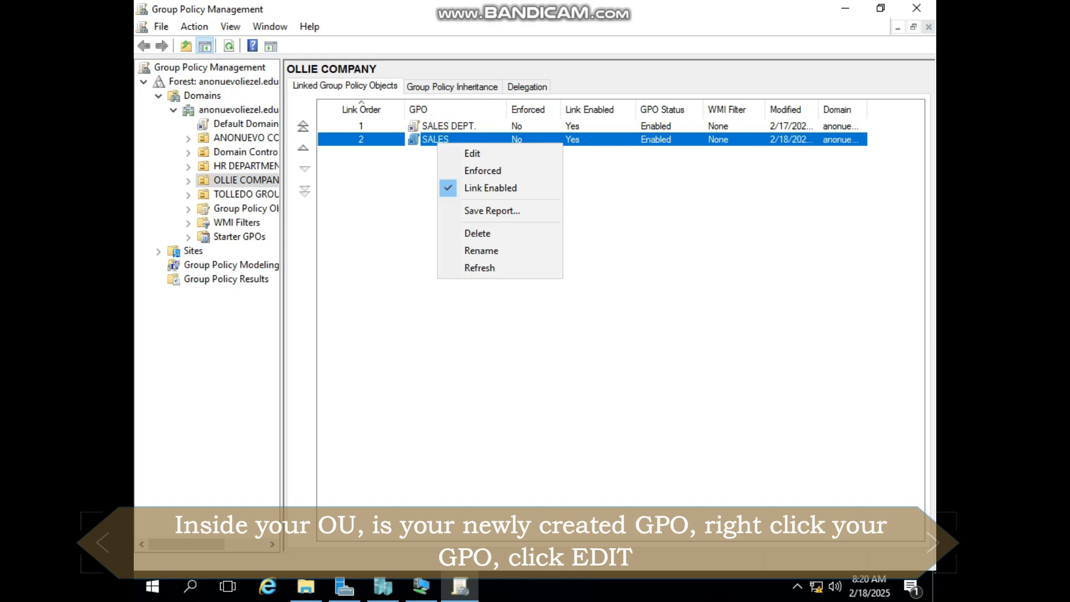
pyautogui.click(474, 153)
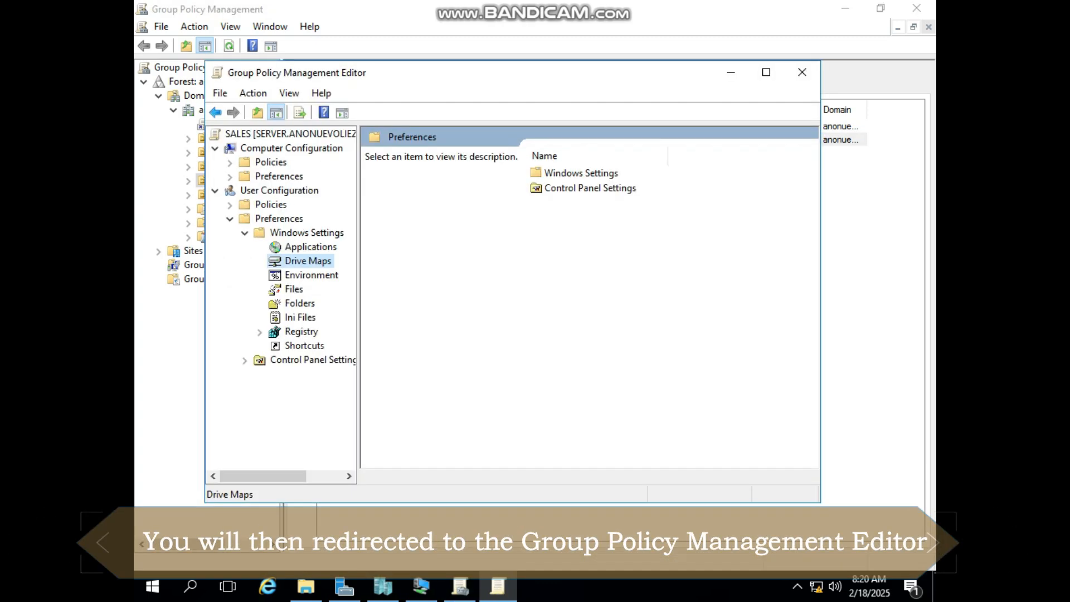
pyautogui.rightClick(299, 262)
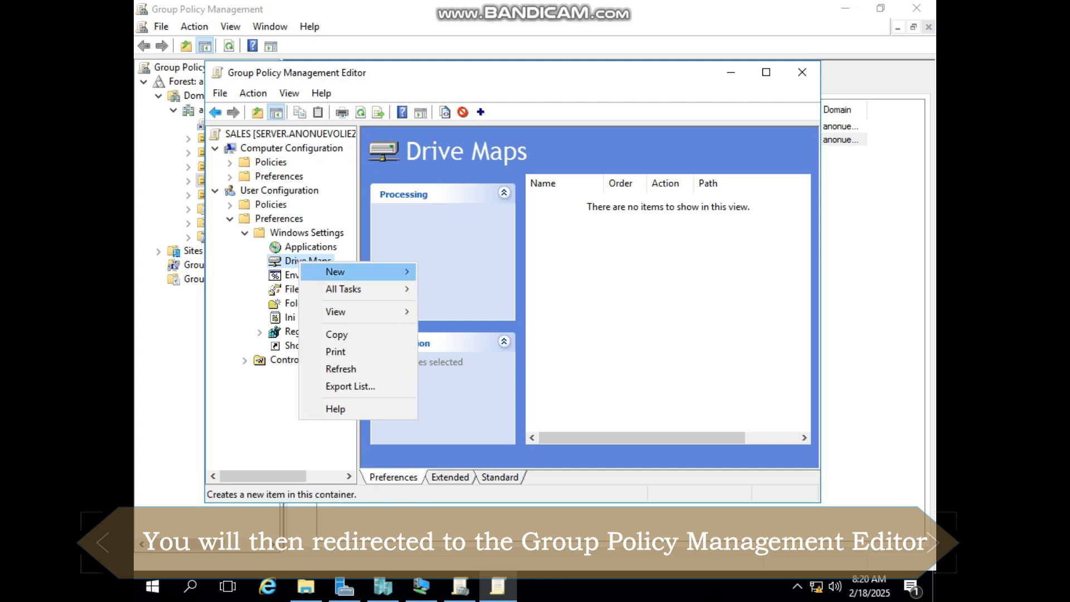
pyautogui.moveTo(356, 272)
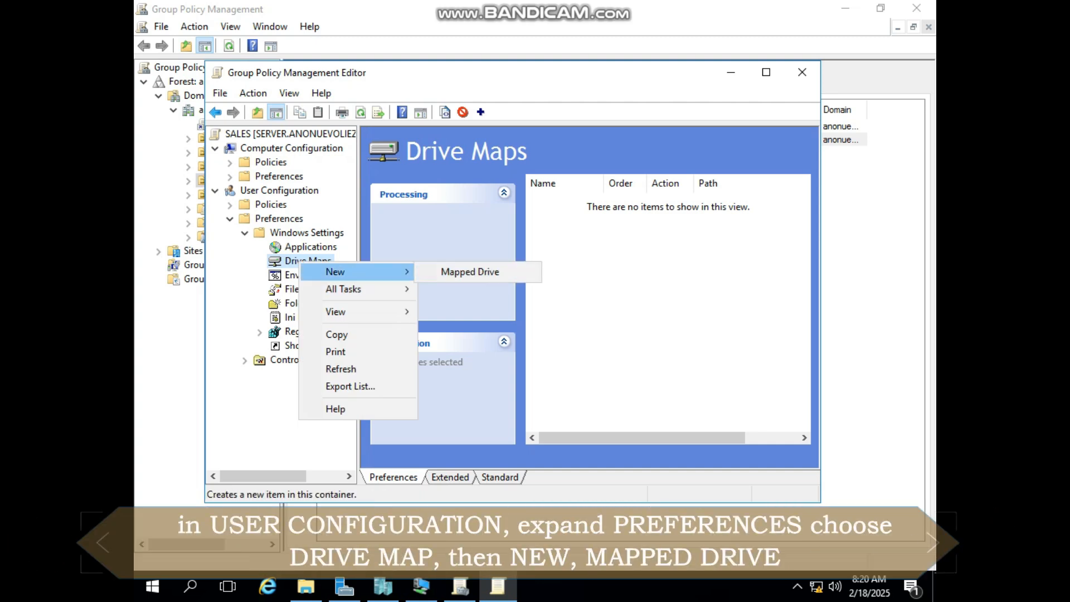
pyautogui.click(470, 272)
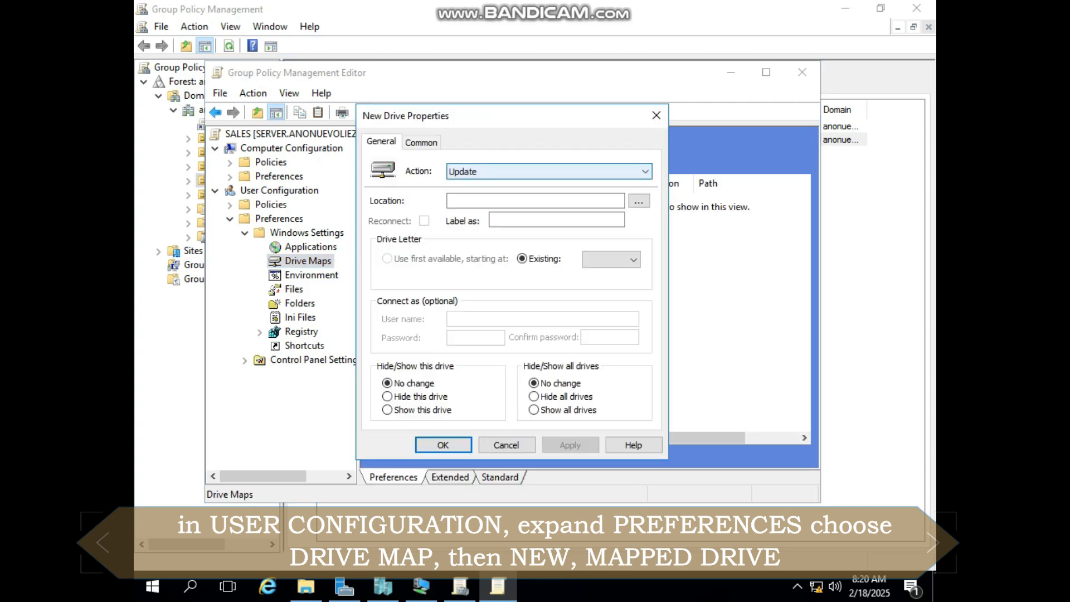
pyautogui.click(549, 171)
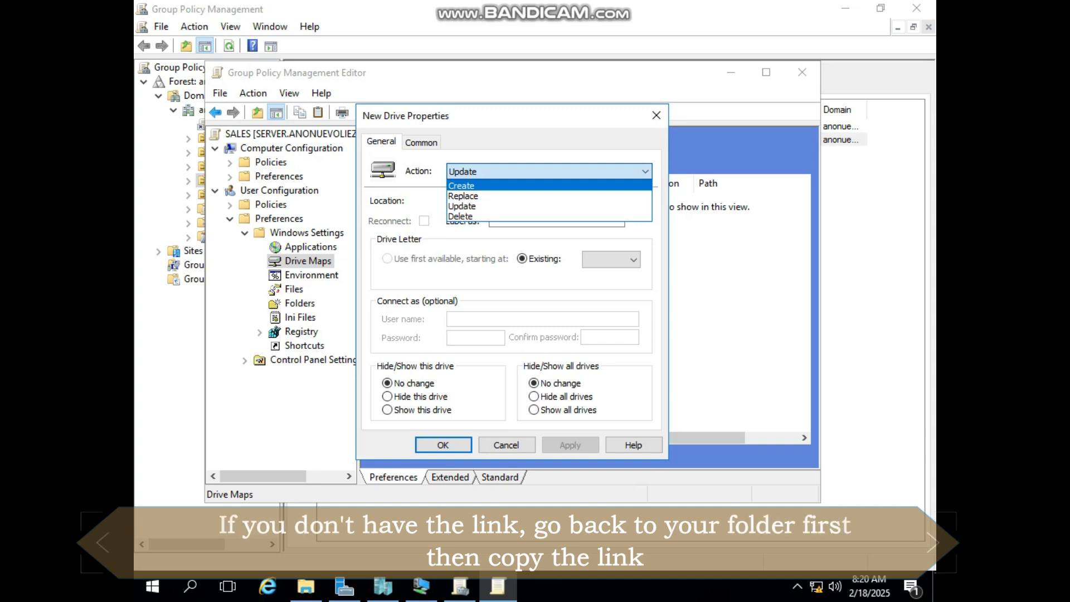
pyautogui.press('Return')
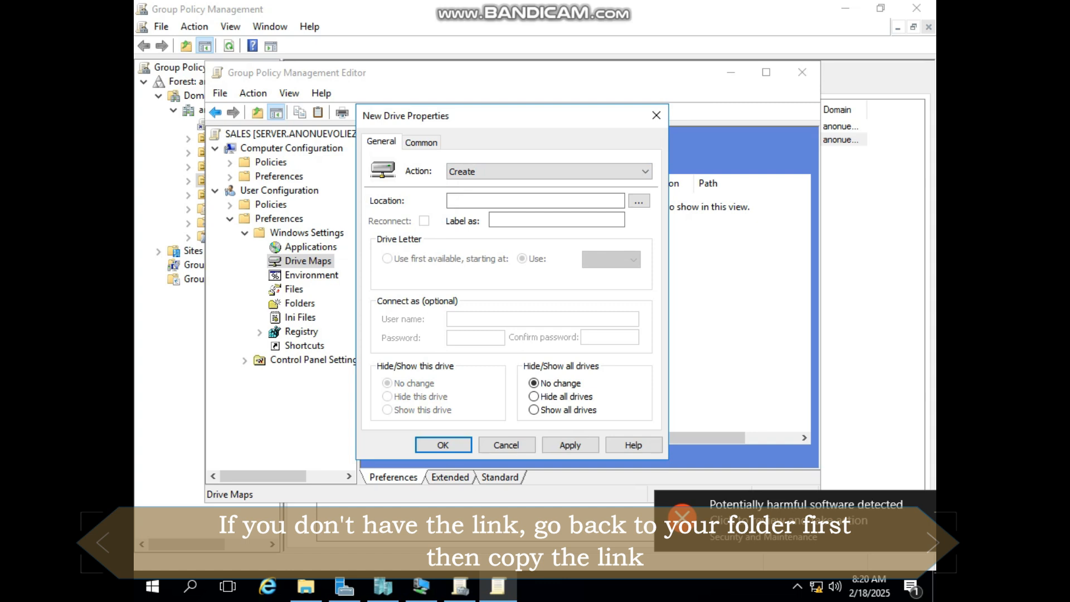
# Copy the network path \\Server\sales department from the SALES DEPARTMENT folder's sharing properties into the new drive's location
pyautogui.rightClick(162, 281)
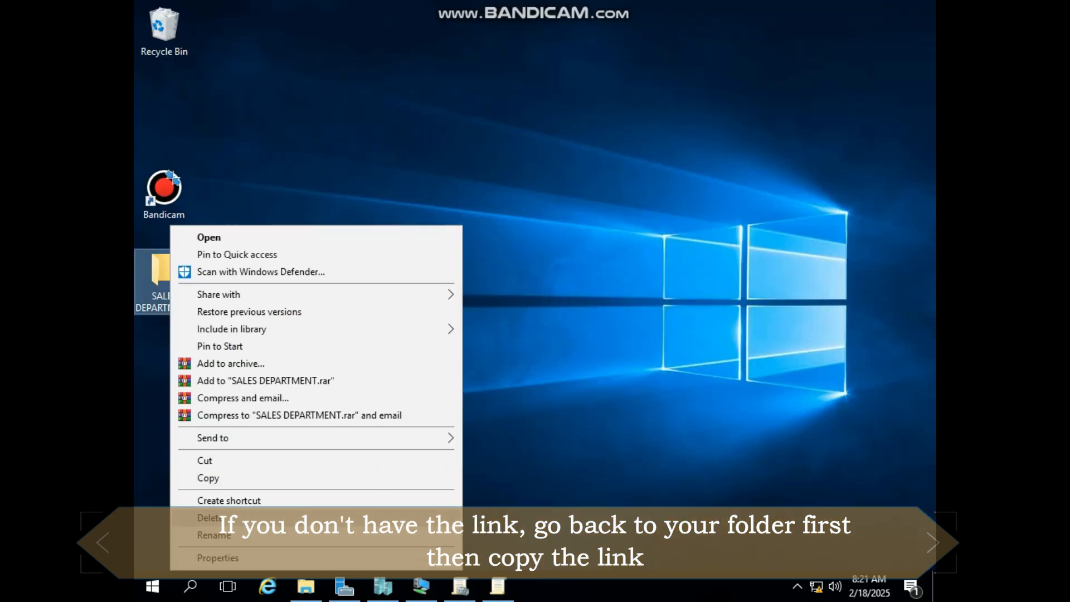
pyautogui.click(208, 478)
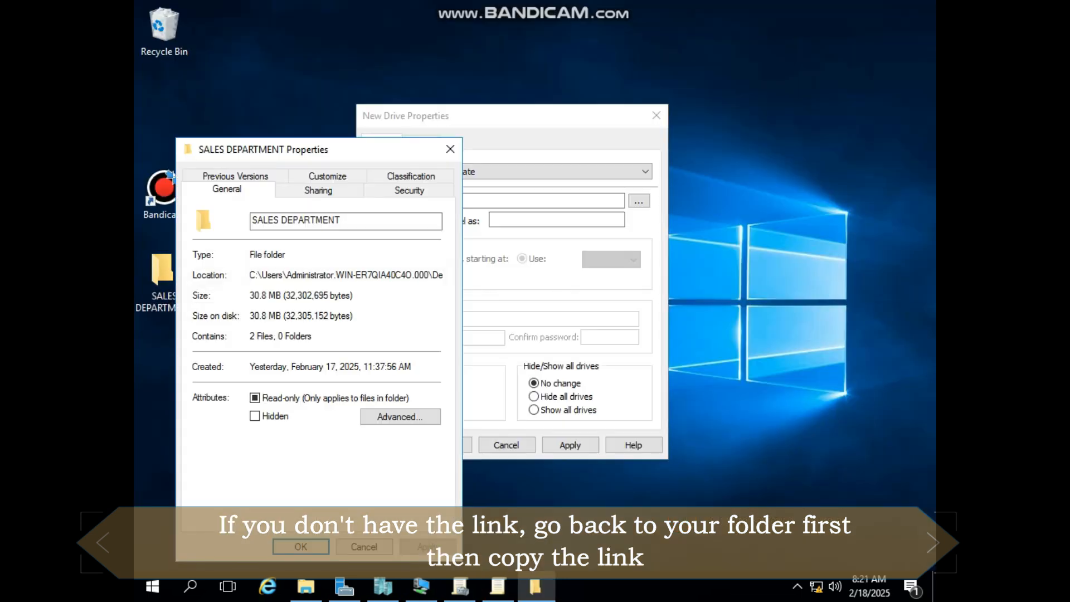
pyautogui.click(319, 190)
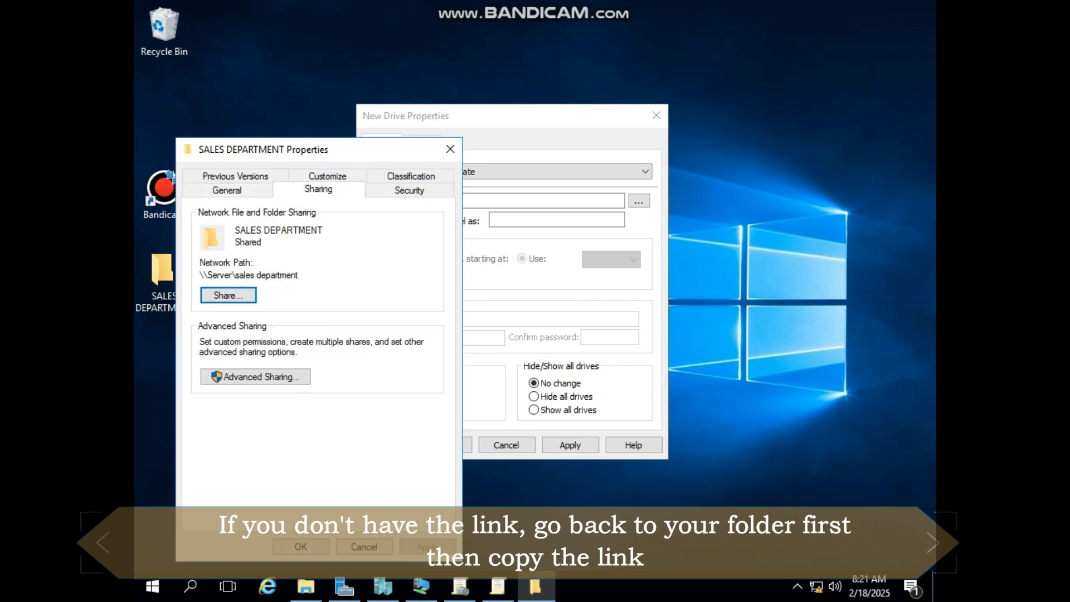
pyautogui.moveTo(512, 116); pyautogui.dragTo(698, 176)
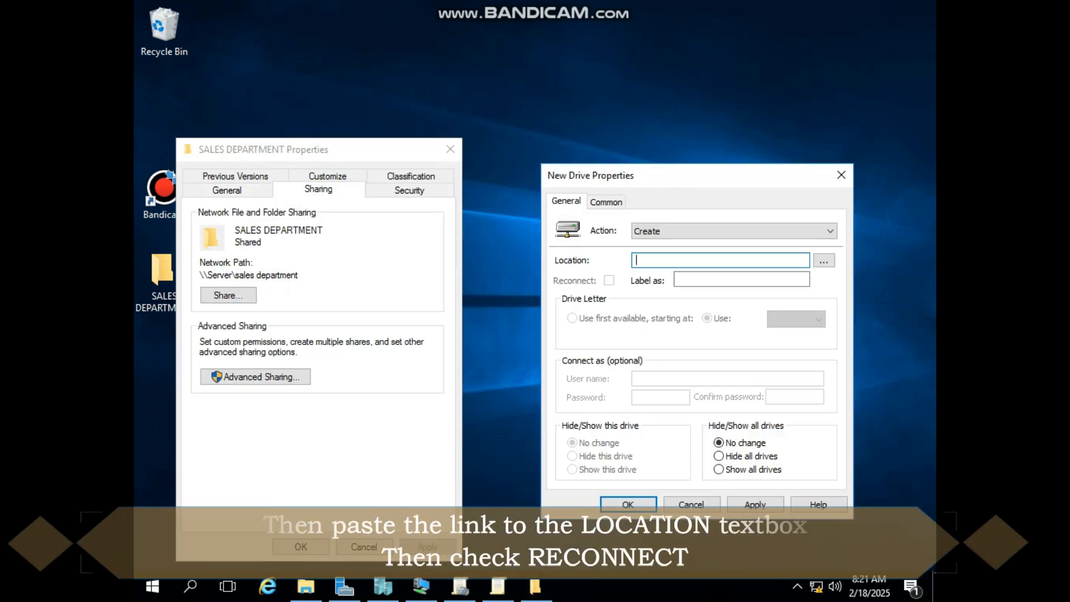
pyautogui.moveTo(299, 275); pyautogui.dragTo(200, 275)
pyautogui.hotkey('ctrl', 'c')
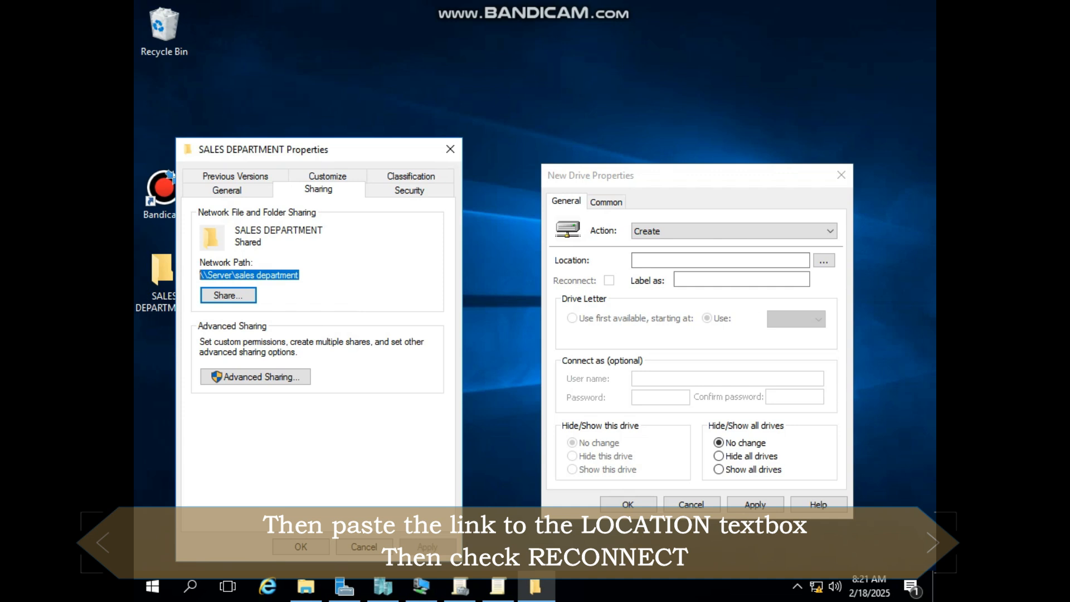
pyautogui.click(691, 261)
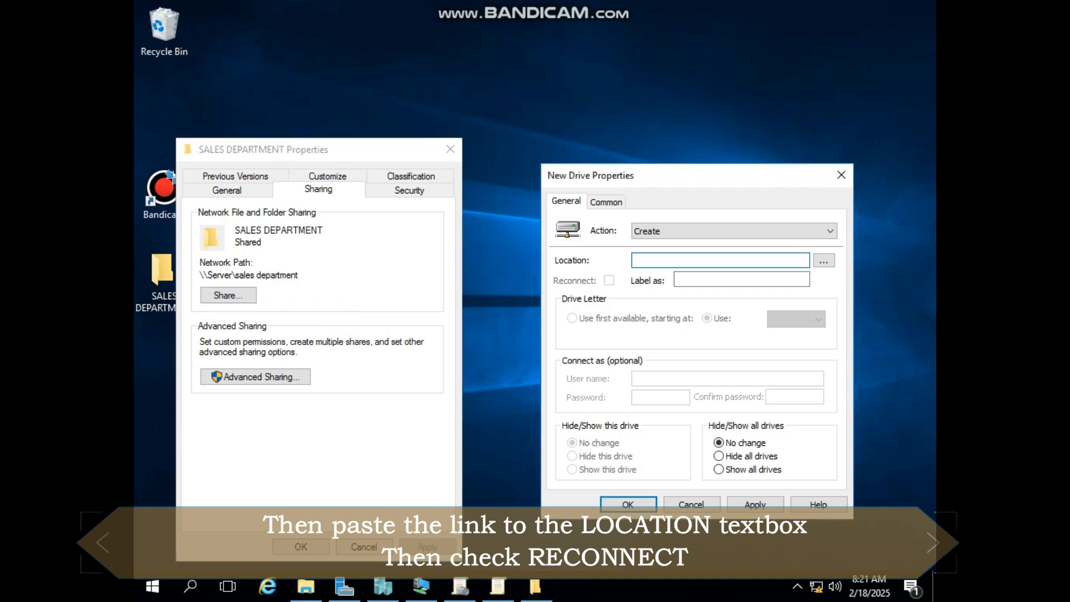
pyautogui.moveTo(691, 175); pyautogui.dragTo(540, 90)
pyautogui.click(301, 547)
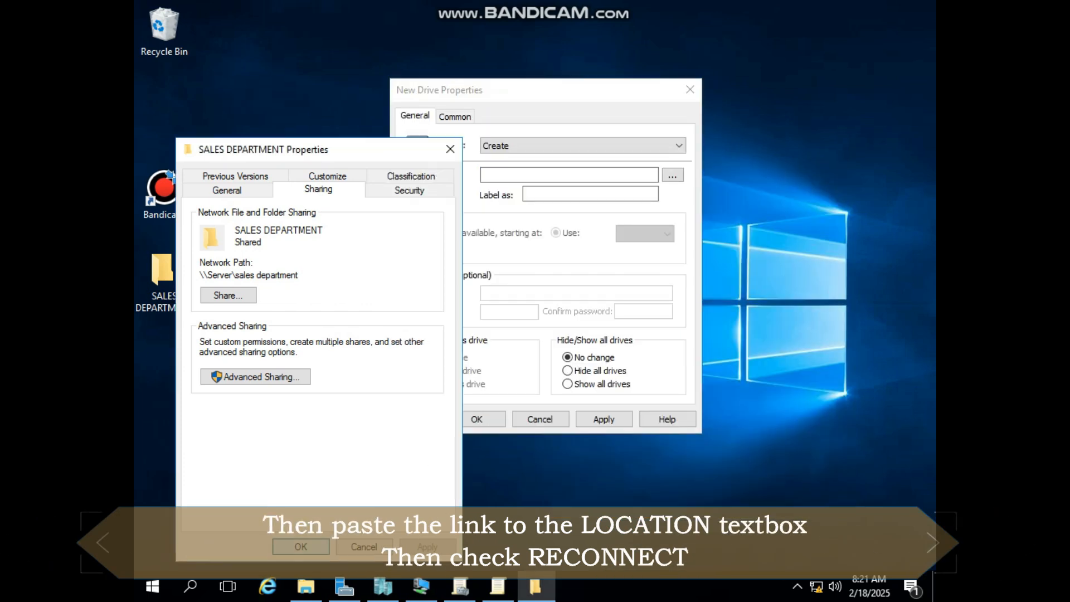
pyautogui.hotkey('ctrl', 'v')
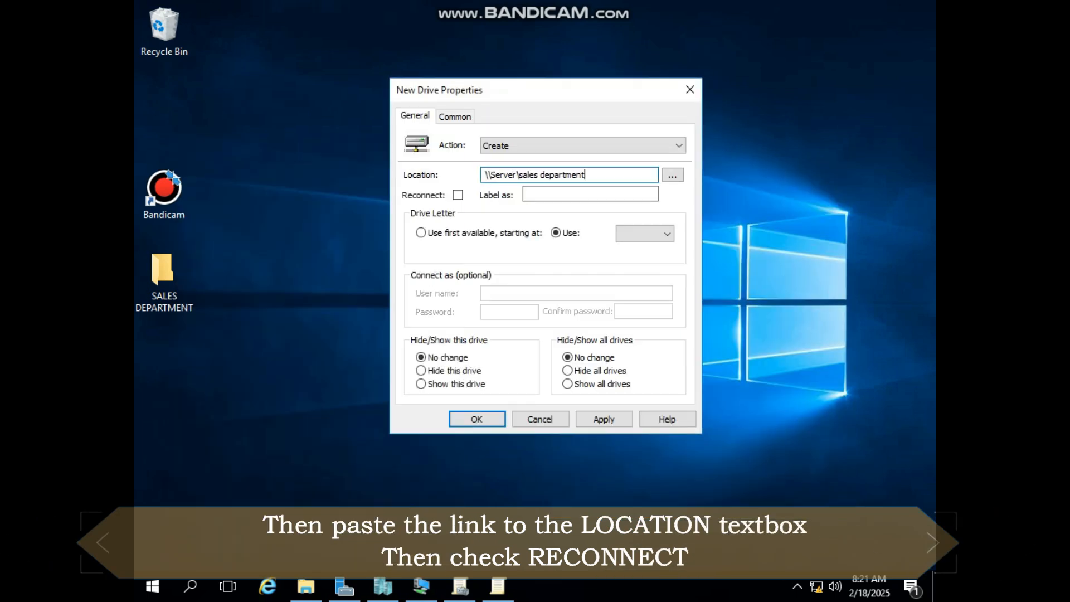
# Enable Reconnect for the mapped drive and have it use the first available drive letter starting at E
pyautogui.click(458, 194)
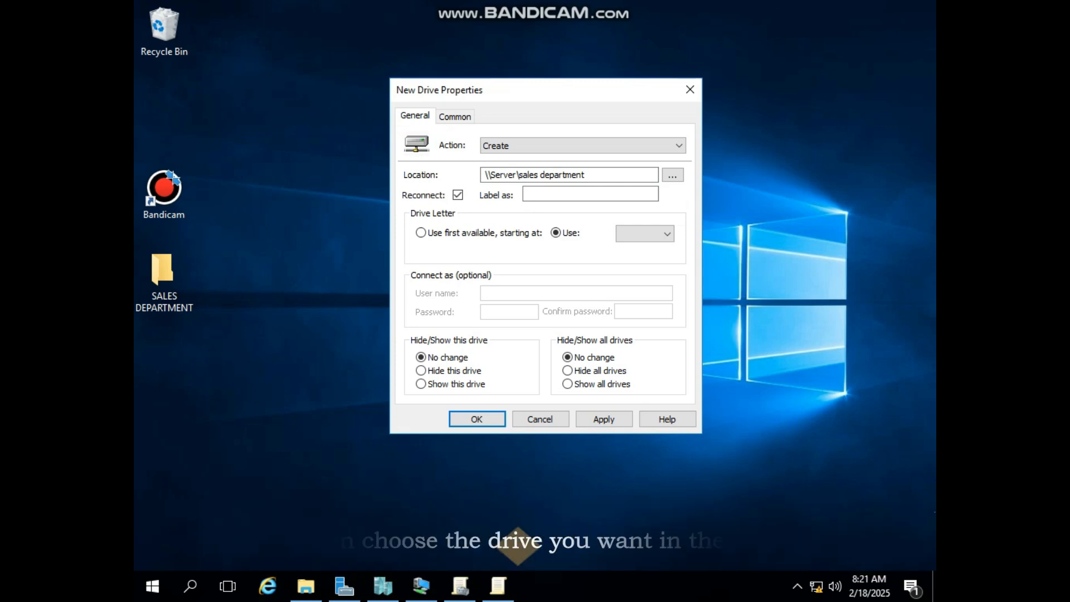
pyautogui.click(420, 233)
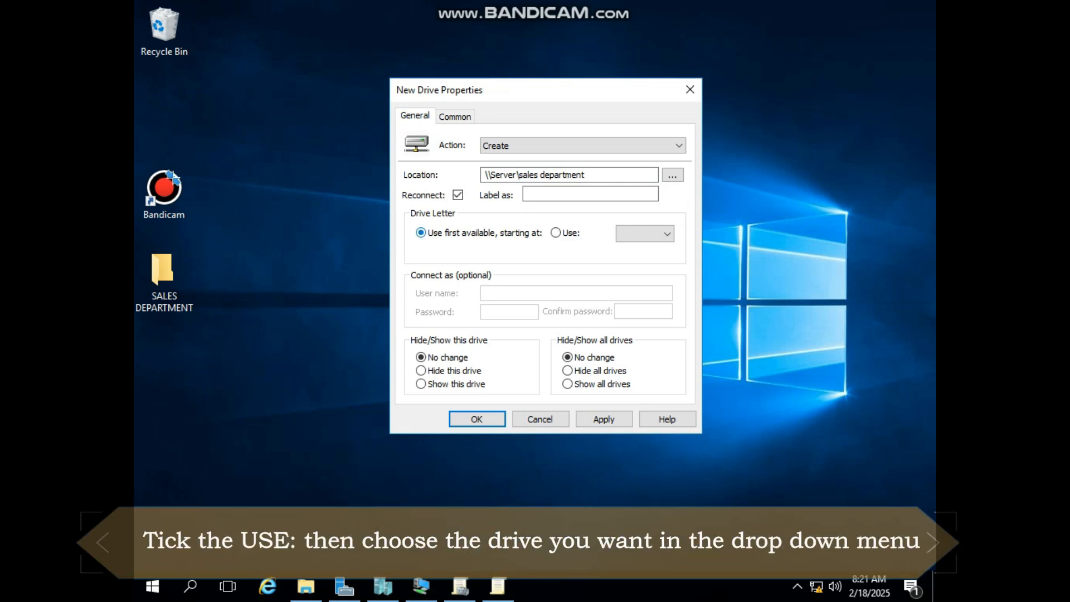
pyautogui.click(645, 233)
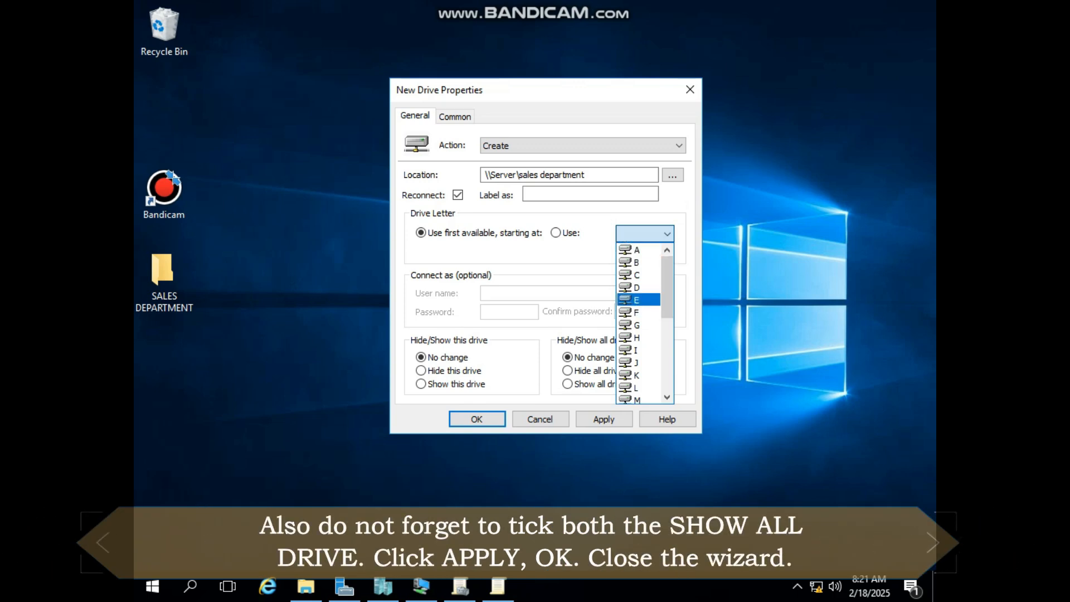
pyautogui.click(638, 300)
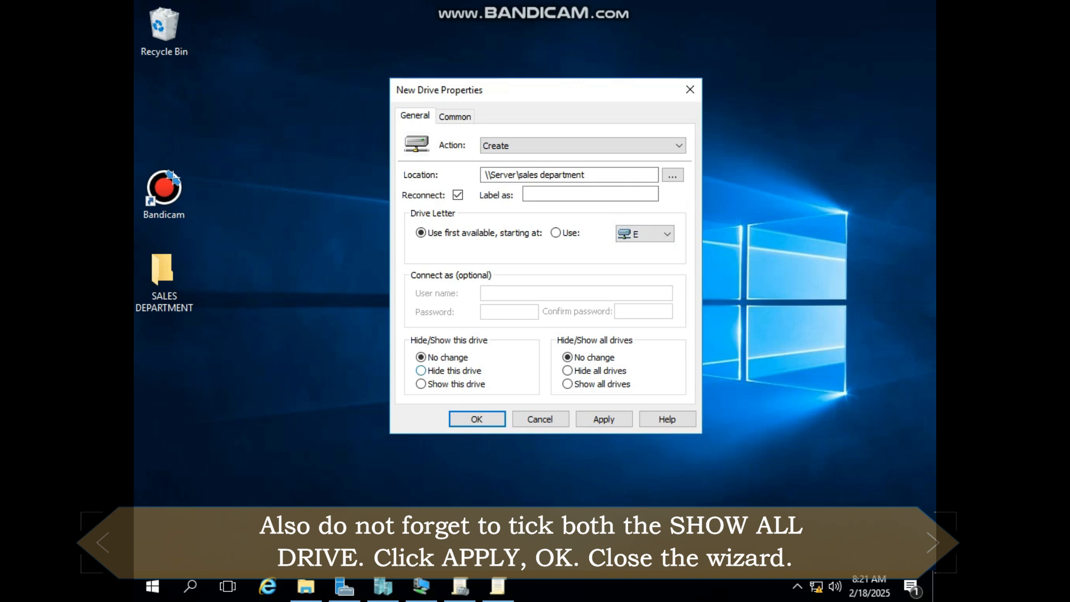
# Set the mapped drive to show this drive and show all drives, and apply and confirm its properties
pyautogui.click(421, 384)
pyautogui.click(568, 384)
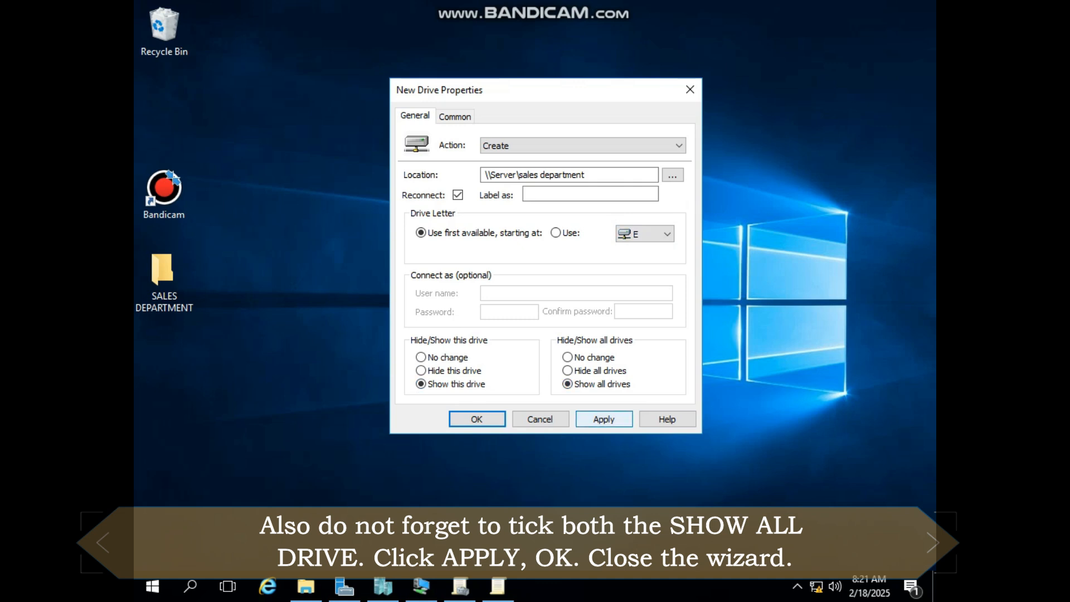
pyautogui.click(604, 419)
pyautogui.press('Return')
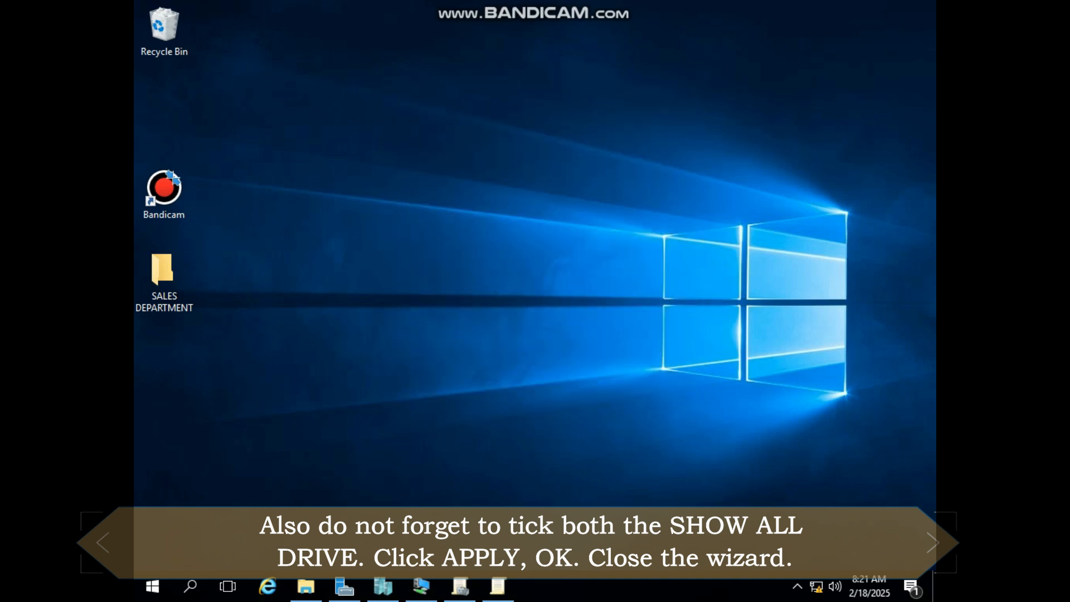